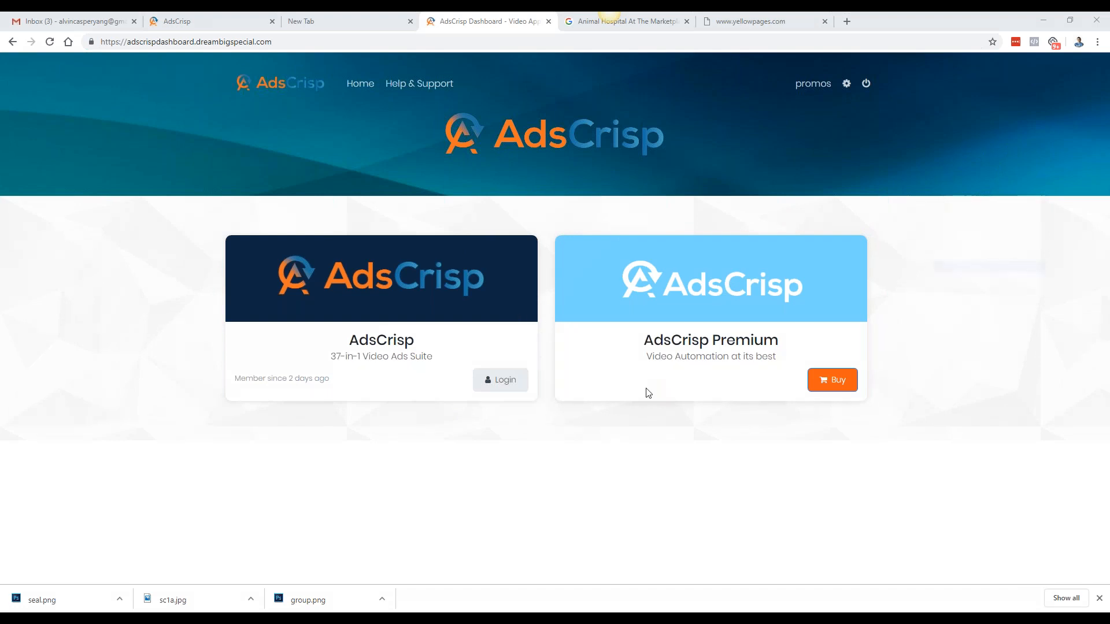
# Log in to the AdsCrisp 37-in-1 Video Ads Suite and open its training videos in a new browser tab
pyautogui.click(503, 387)
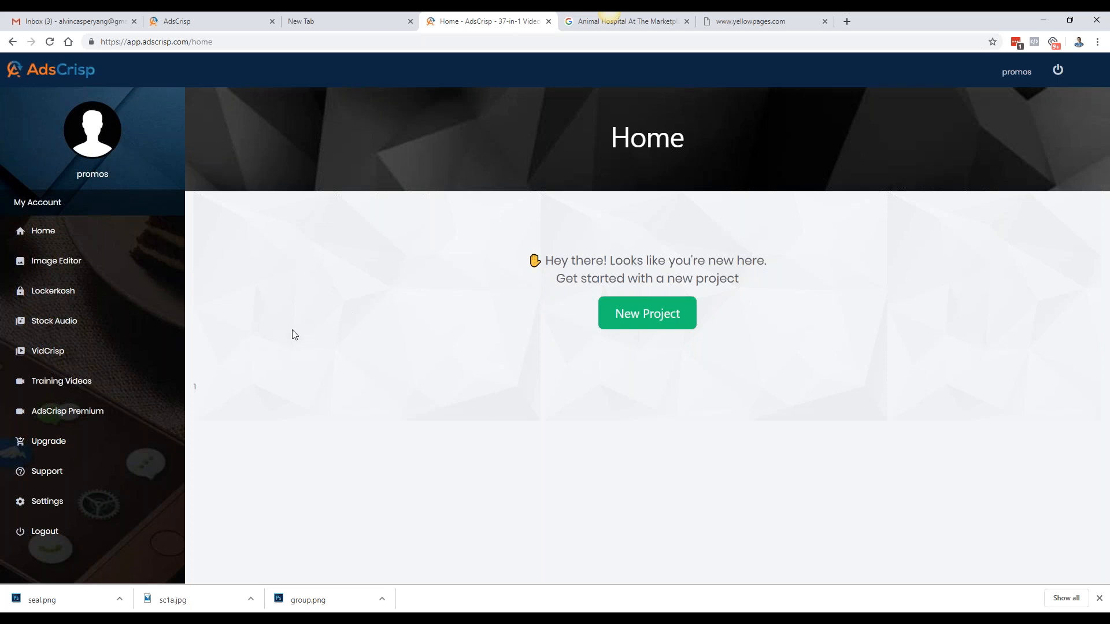
pyautogui.rightClick(91, 391)
pyautogui.click(96, 395)
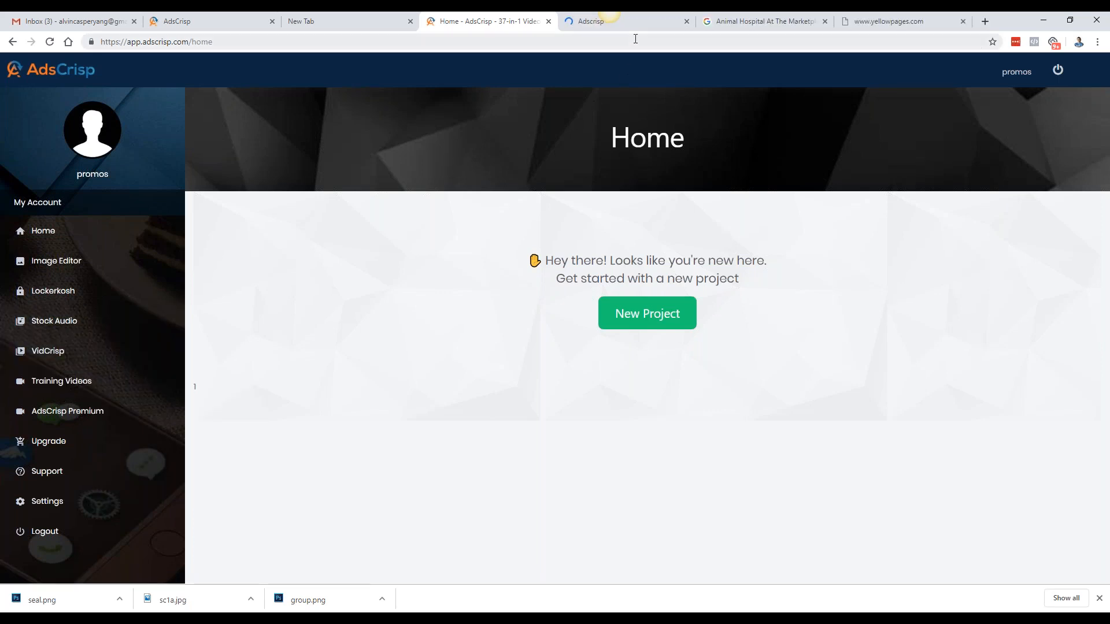
pyautogui.click(582, 19)
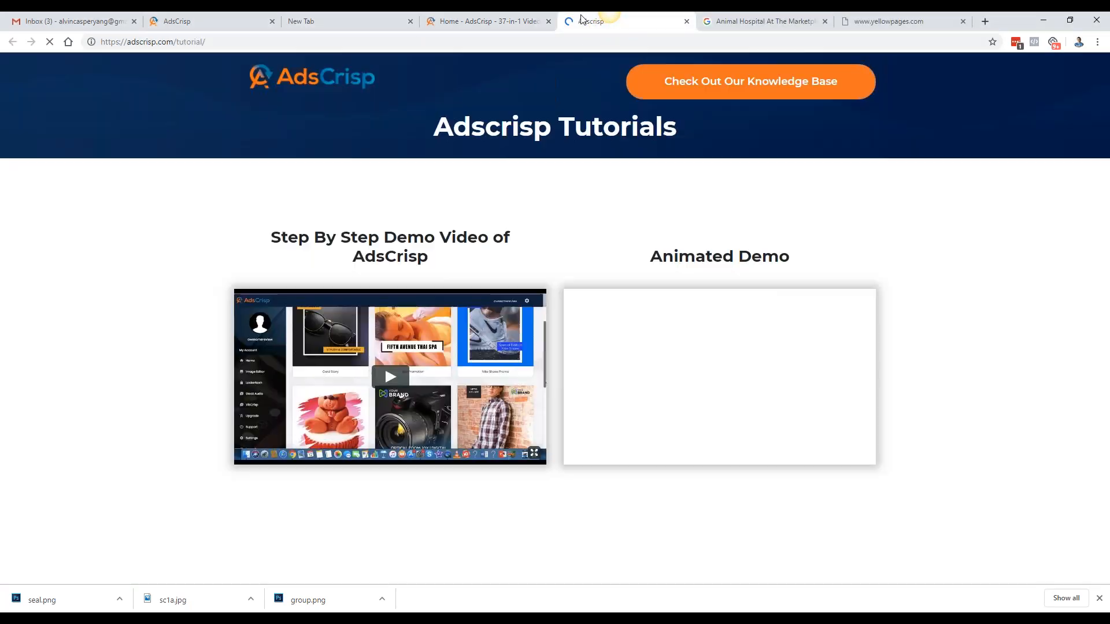
# Look through the demo, Image Editor, LockerKosh and VidCrisp videos on the tutorials page, and close that page
pyautogui.scroll(-1, 39, 311)
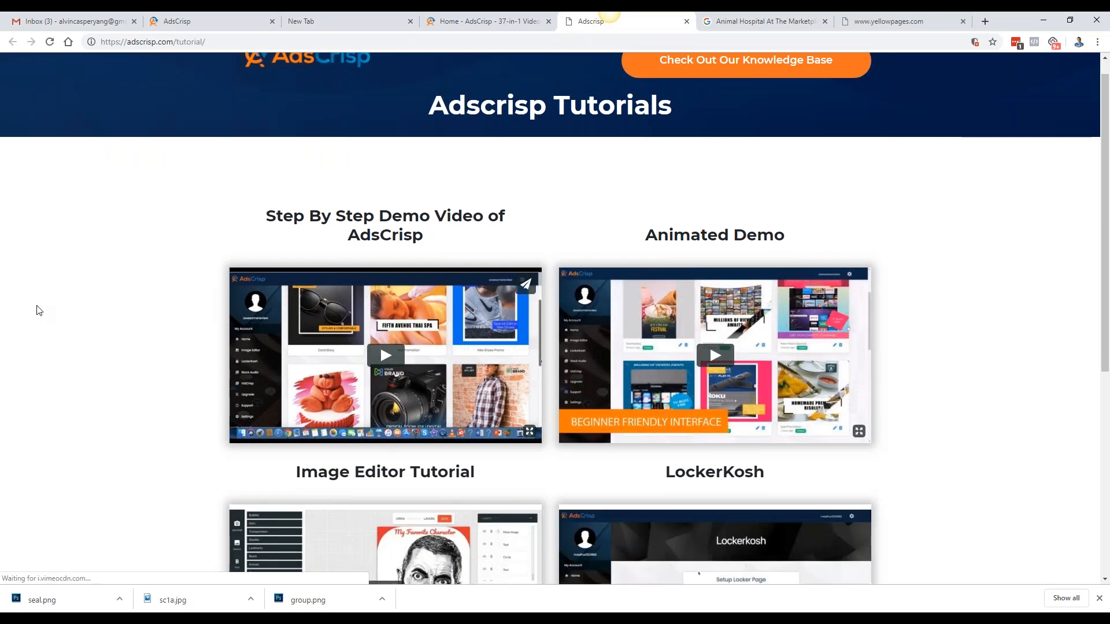
pyautogui.scroll(-2, 39, 311)
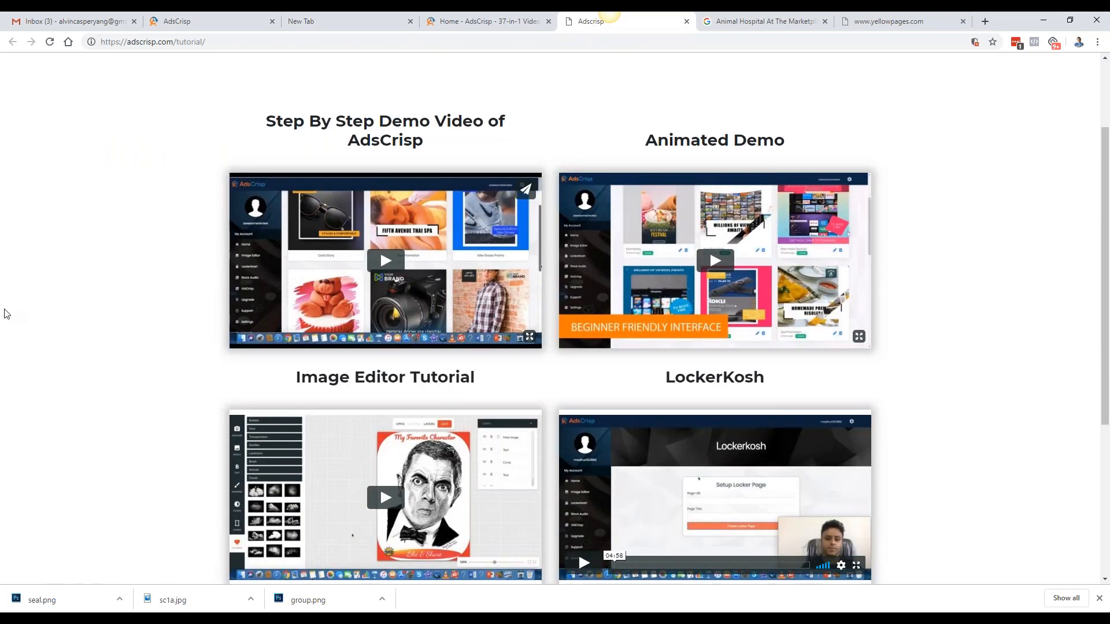
pyautogui.scroll(-4, 6, 314)
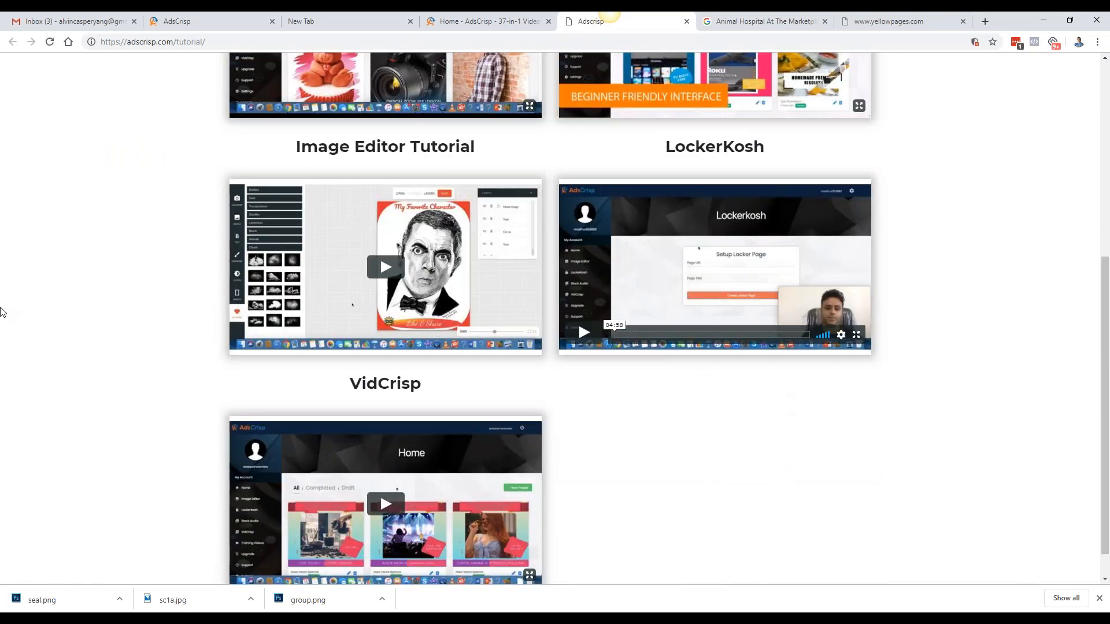
pyautogui.scroll(-1, 641, 395)
pyautogui.scroll(1, 617, 422)
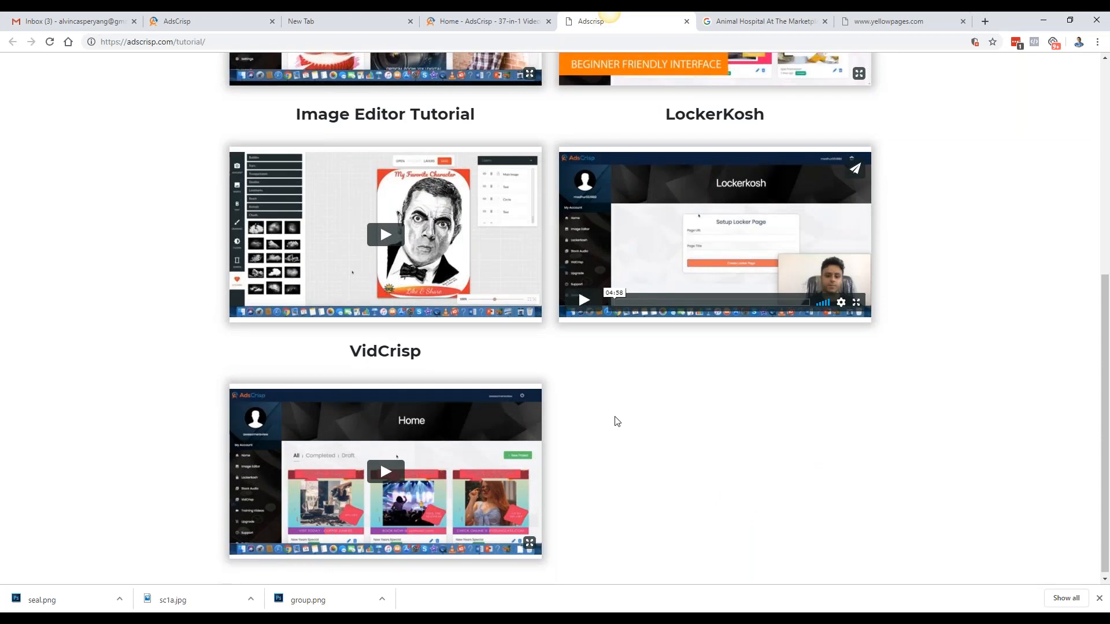
pyautogui.scroll(5, 617, 422)
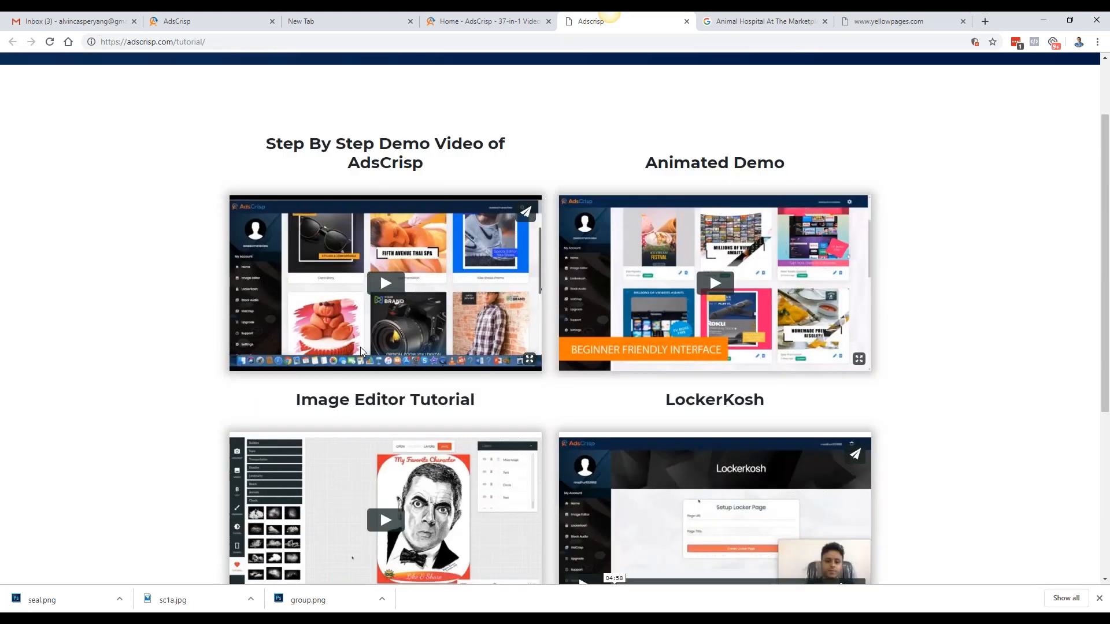
pyautogui.click(686, 21)
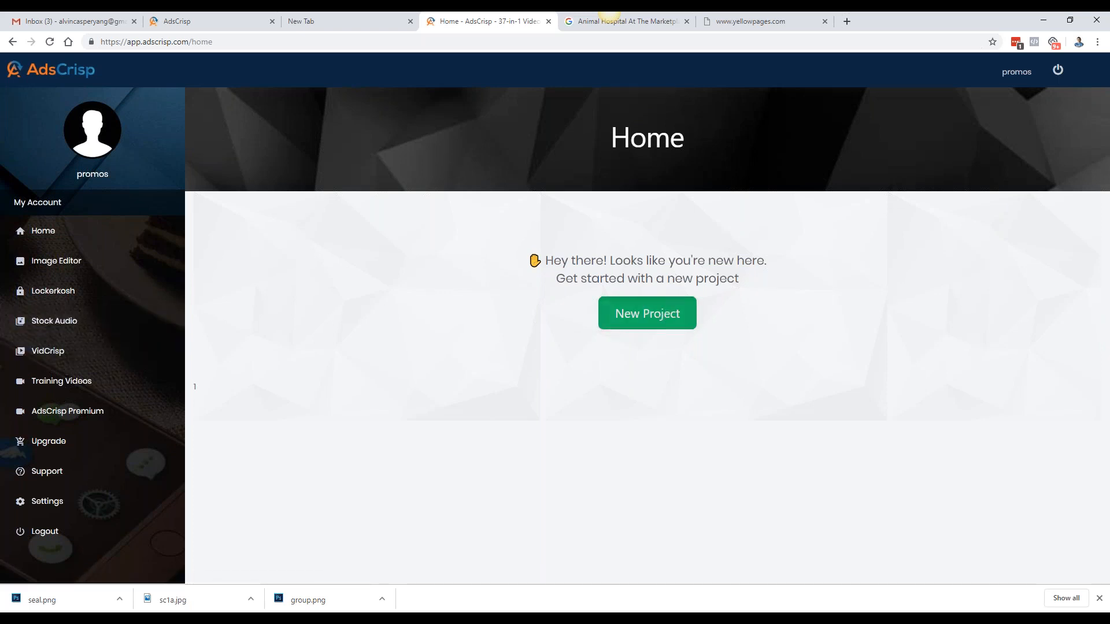
# Start a new project, and switch to the PowerPoint slide show to present the Step 1 slide, Select Platform & Ad Placement
pyautogui.click(639, 324)
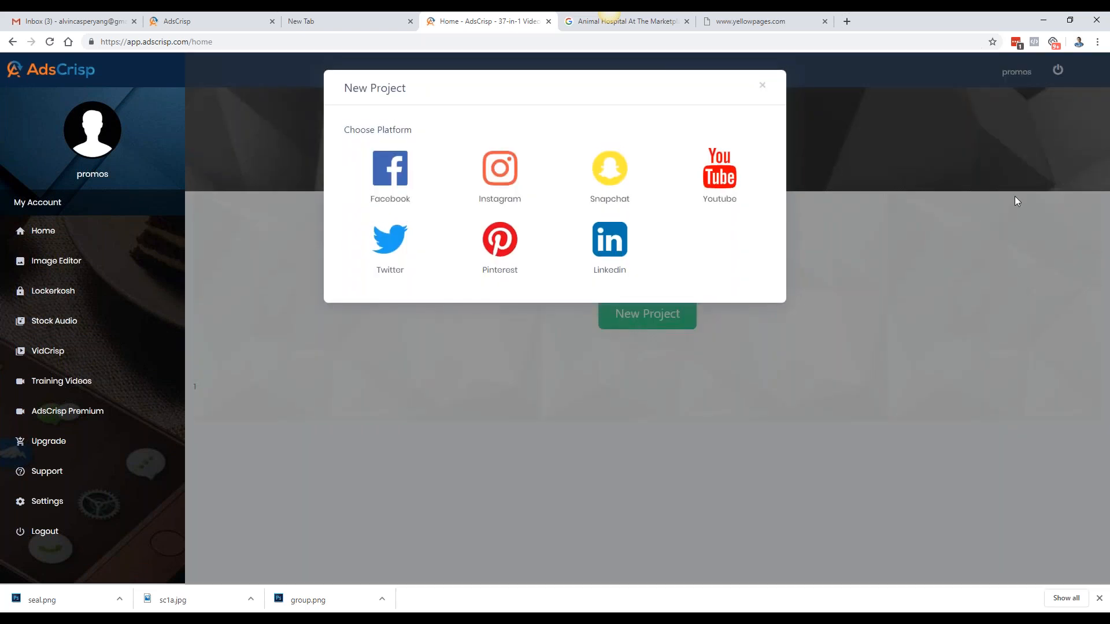
pyautogui.hotkey('alt', 'Tab')
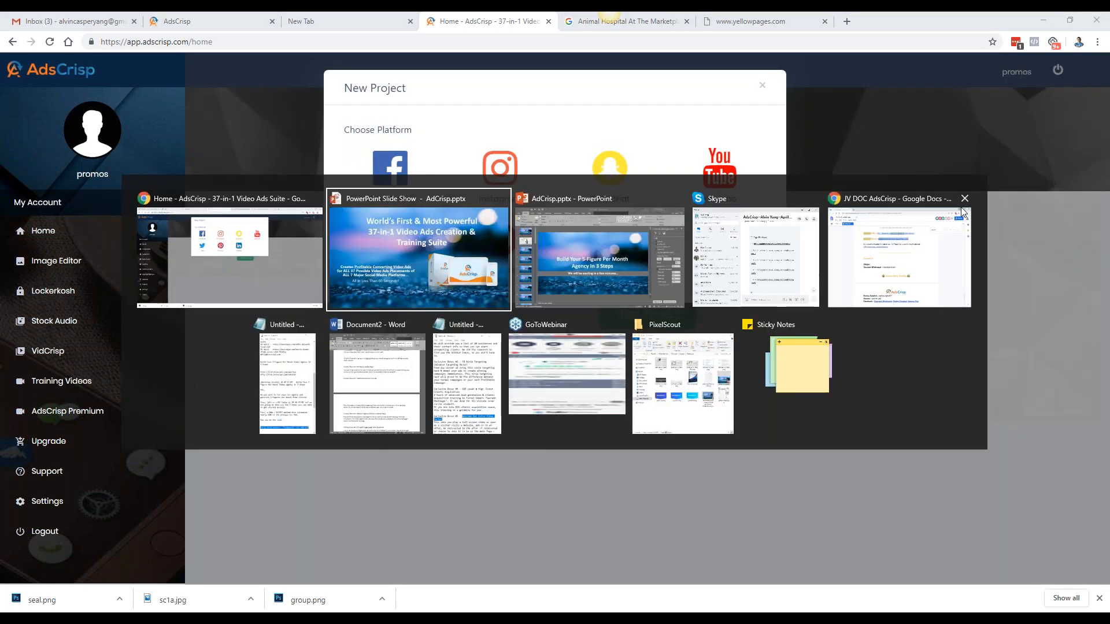
pyautogui.press('Right')
pyautogui.press('Right')
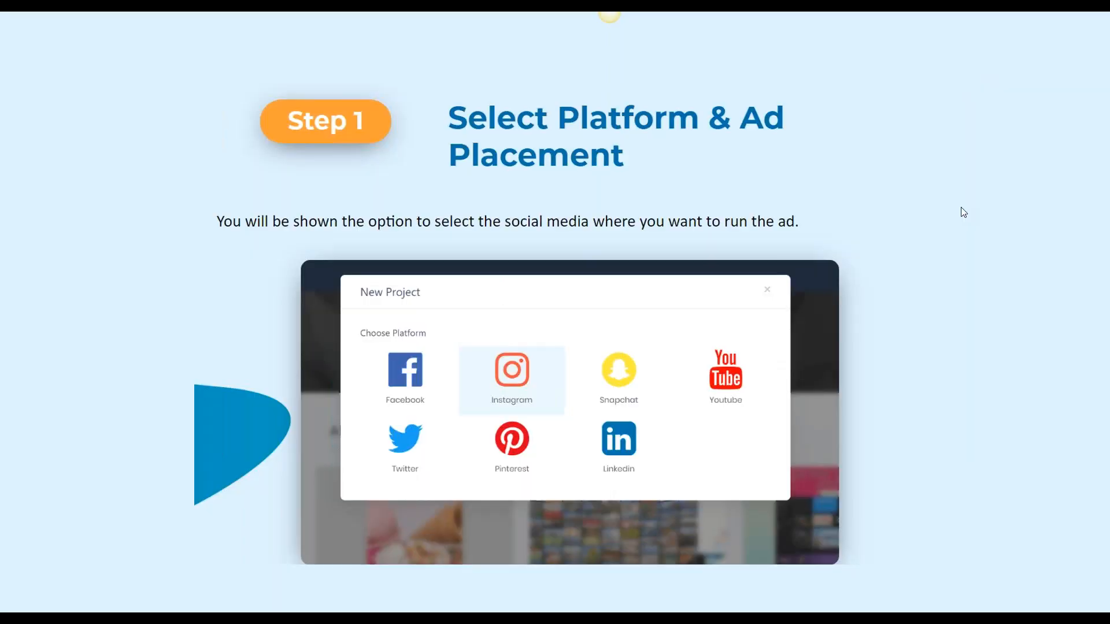
# Return to AdsCrisp in Chrome and choose Facebook as the new project's platform
pyautogui.hotkey('alt', 'Tab')
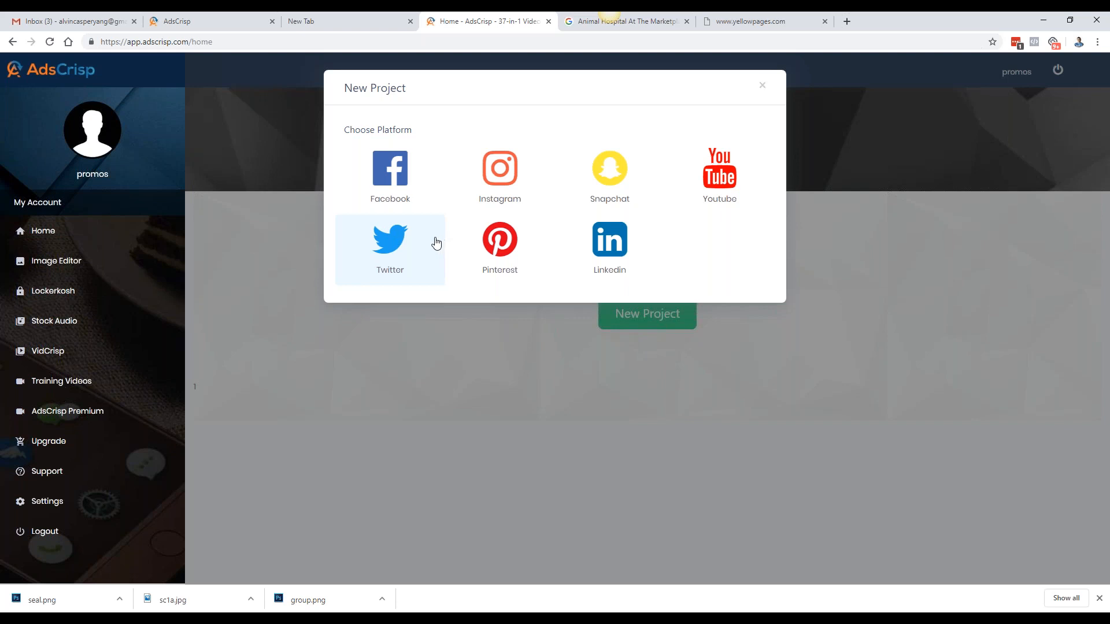
pyautogui.click(435, 197)
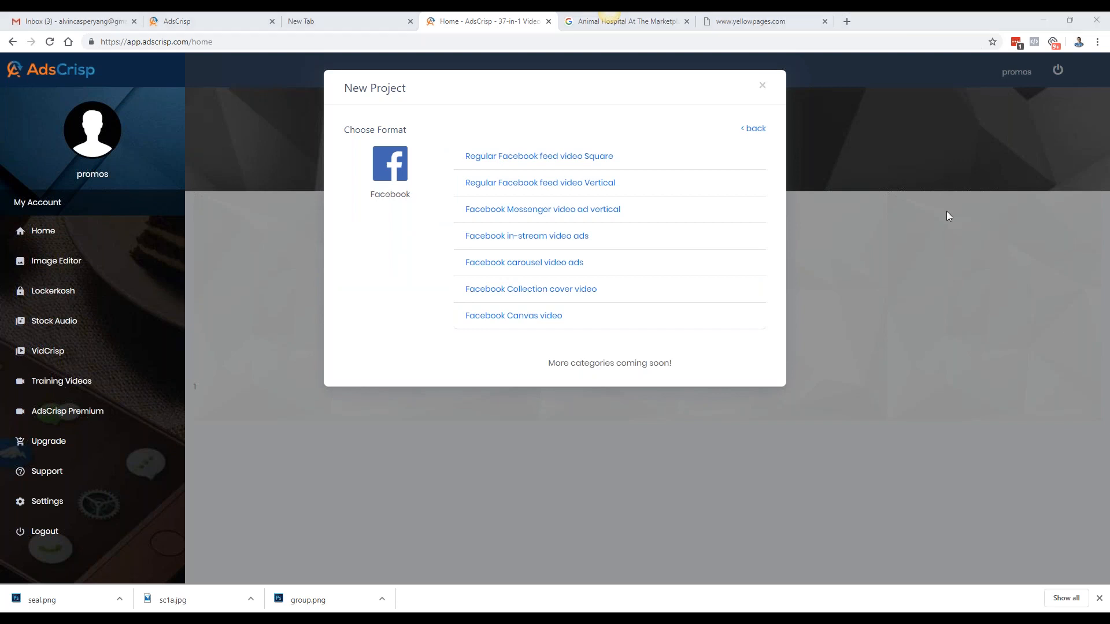
# Mark and circle each Facebook video format in the list with pen strokes, and clear the marks
pyautogui.moveTo(645, 151); pyautogui.dragTo(685, 138)
pyautogui.moveTo(661, 174); pyautogui.dragTo(689, 170)
pyautogui.moveTo(670, 210)
pyautogui.mouseDown()
pyautogui.moveTo(701, 204)
pyautogui.moveTo(701, 254)
pyautogui.mouseUp()
pyautogui.moveTo(682, 294)
pyautogui.mouseDown()
pyautogui.moveTo(700, 289)
pyautogui.moveTo(740, 312)
pyautogui.mouseUp()
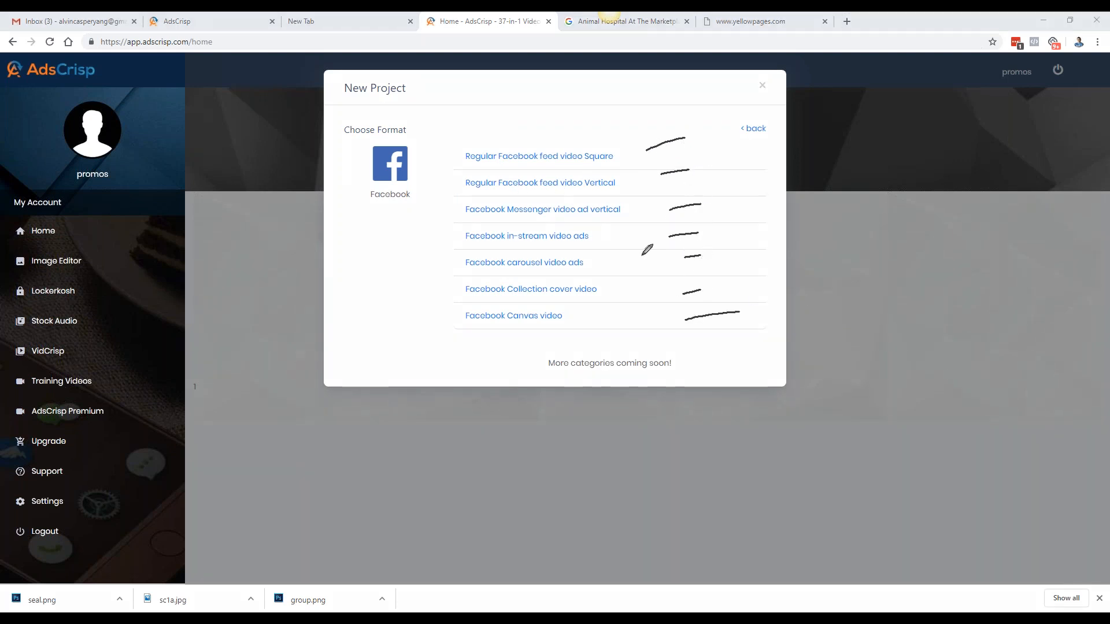
pyautogui.moveTo(583, 141)
pyautogui.mouseDown()
pyautogui.moveTo(462, 124)
pyautogui.moveTo(626, 165)
pyautogui.moveTo(583, 142)
pyautogui.mouseUp()
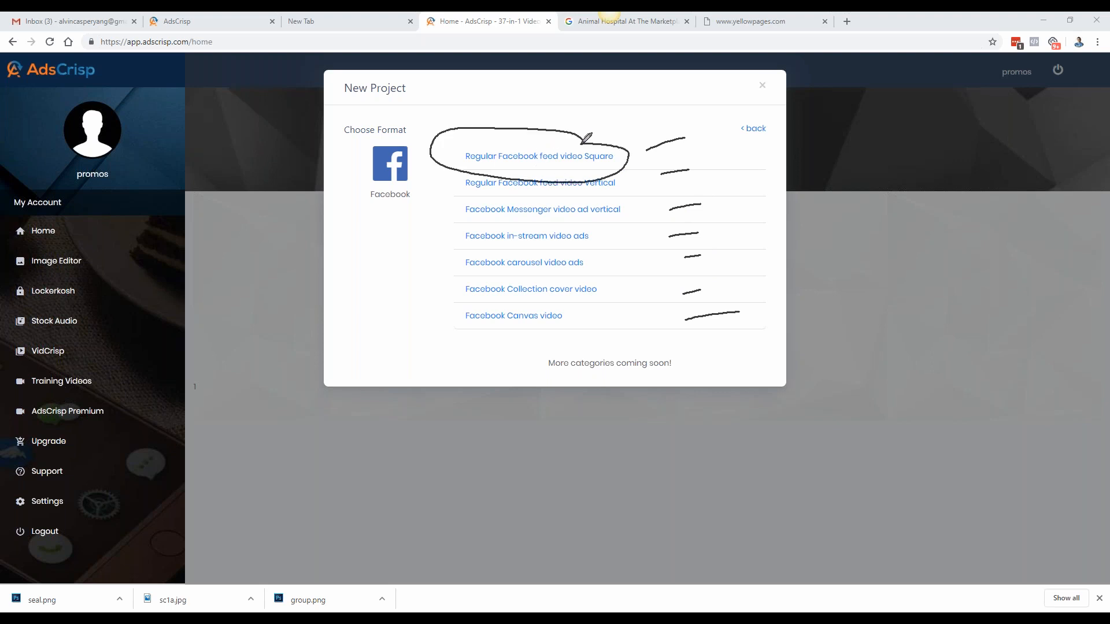
pyautogui.moveTo(507, 163)
pyautogui.mouseDown()
pyautogui.moveTo(463, 206)
pyautogui.moveTo(632, 198)
pyautogui.moveTo(510, 163)
pyautogui.mouseUp()
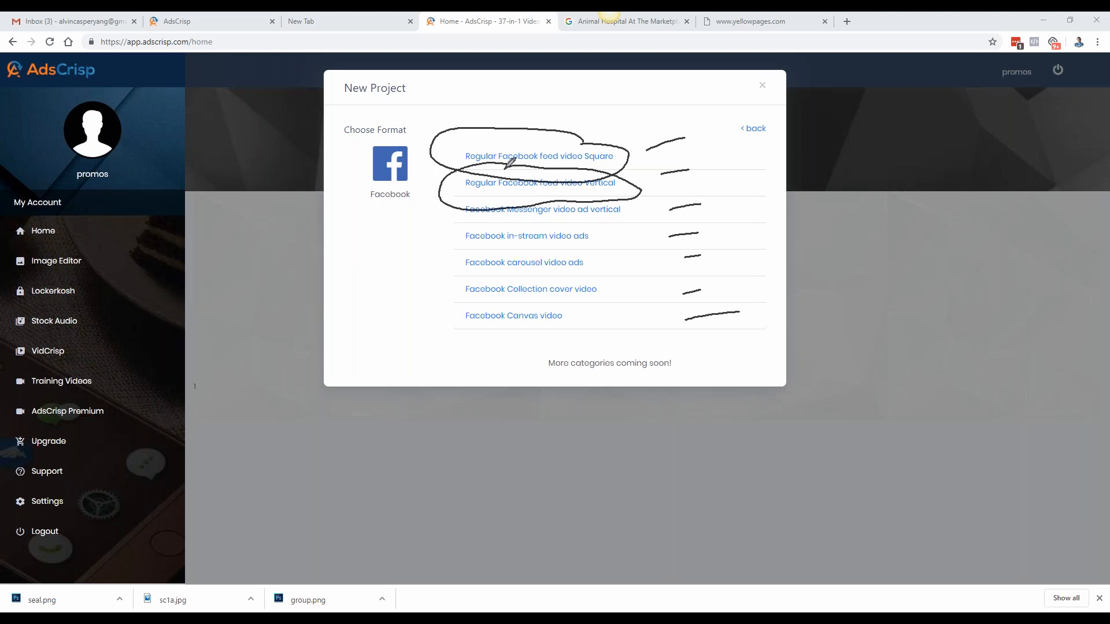
pyautogui.moveTo(470, 193)
pyautogui.mouseDown()
pyautogui.moveTo(427, 196)
pyautogui.moveTo(449, 213)
pyautogui.moveTo(535, 221)
pyautogui.moveTo(636, 211)
pyautogui.moveTo(509, 192)
pyautogui.mouseUp()
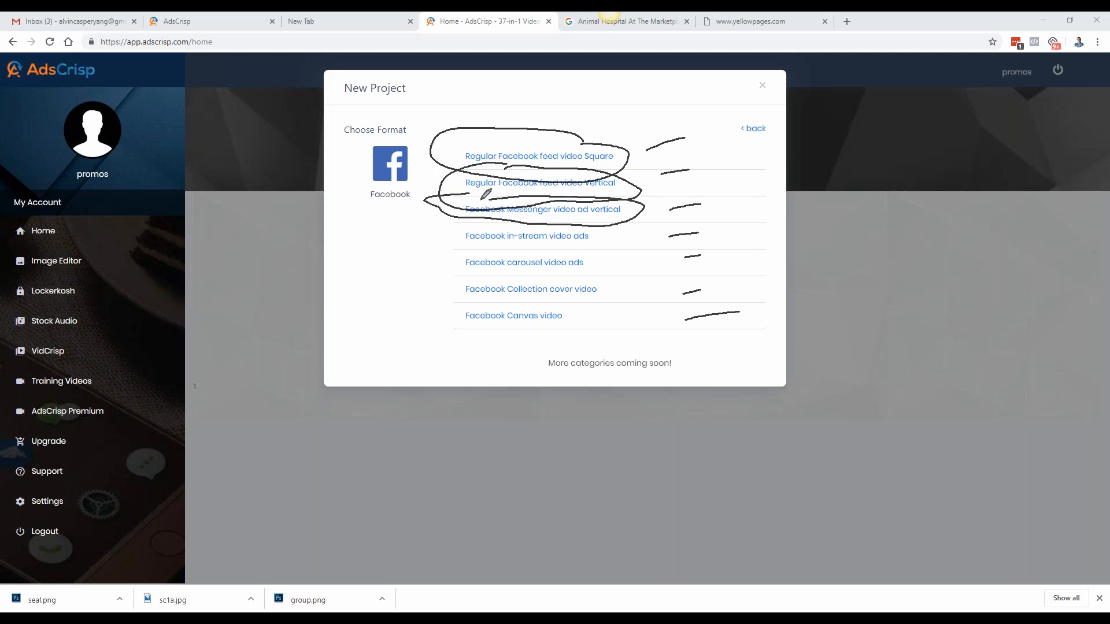
pyautogui.moveTo(463, 224)
pyautogui.mouseDown()
pyautogui.moveTo(496, 245)
pyautogui.moveTo(598, 238)
pyautogui.moveTo(453, 213)
pyautogui.mouseUp()
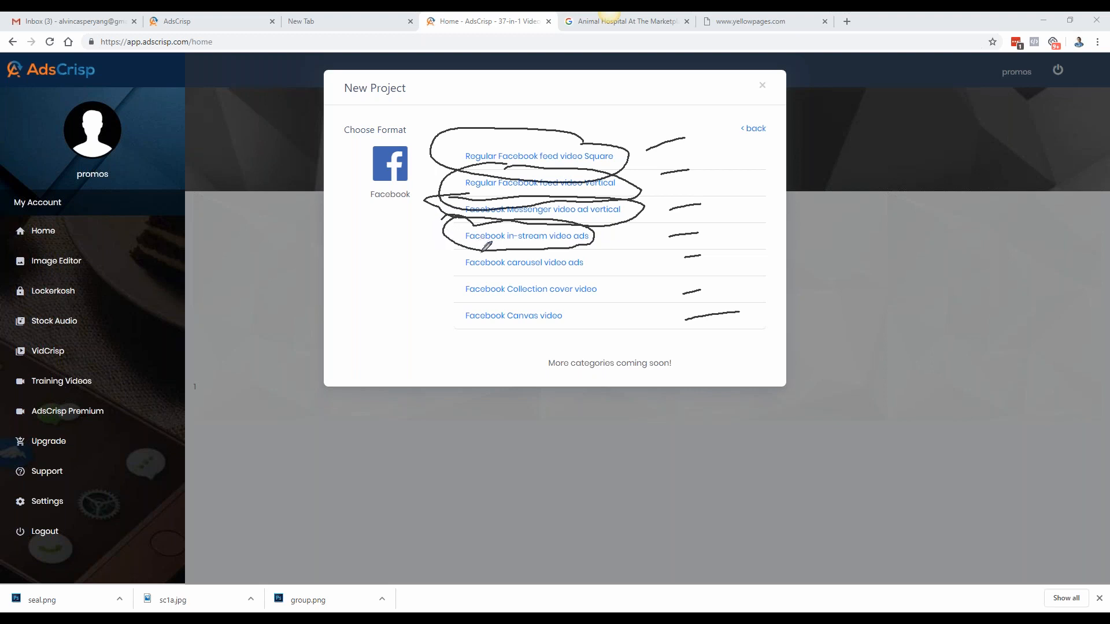
pyautogui.moveTo(470, 250)
pyautogui.mouseDown()
pyautogui.moveTo(441, 258)
pyautogui.moveTo(469, 272)
pyautogui.moveTo(581, 267)
pyautogui.moveTo(587, 248)
pyautogui.moveTo(465, 253)
pyautogui.moveTo(434, 294)
pyautogui.moveTo(608, 293)
pyautogui.moveTo(434, 287)
pyautogui.moveTo(546, 323)
pyautogui.moveTo(459, 312)
pyautogui.mouseUp()
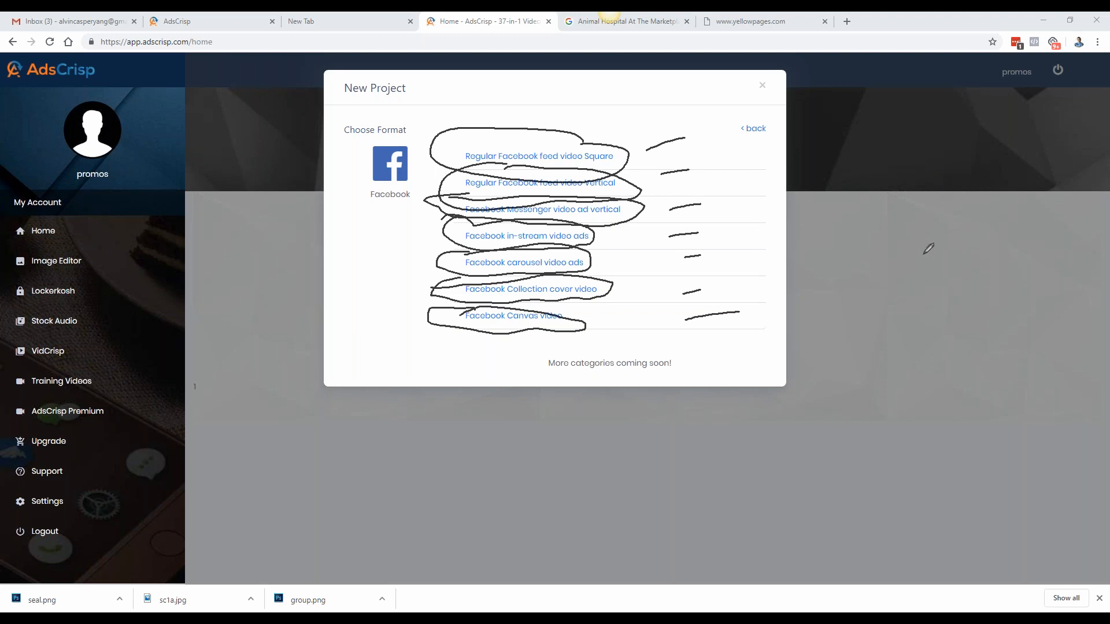
pyautogui.click(944, 268)
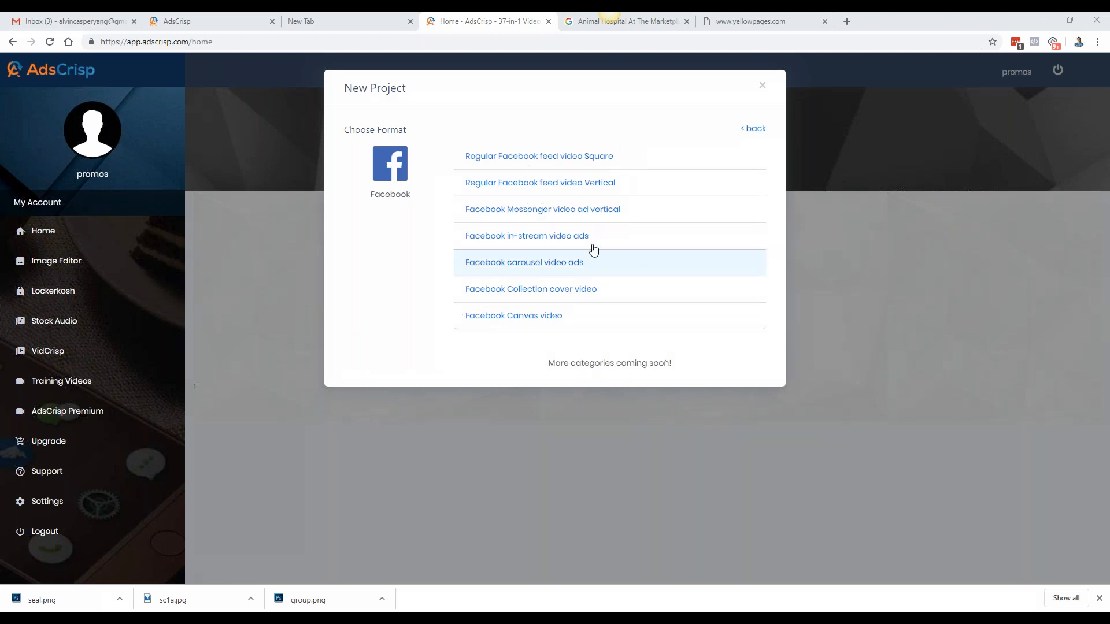
# Choose Regular Facebook feed video Square as the project format and view its templates
pyautogui.click(577, 164)
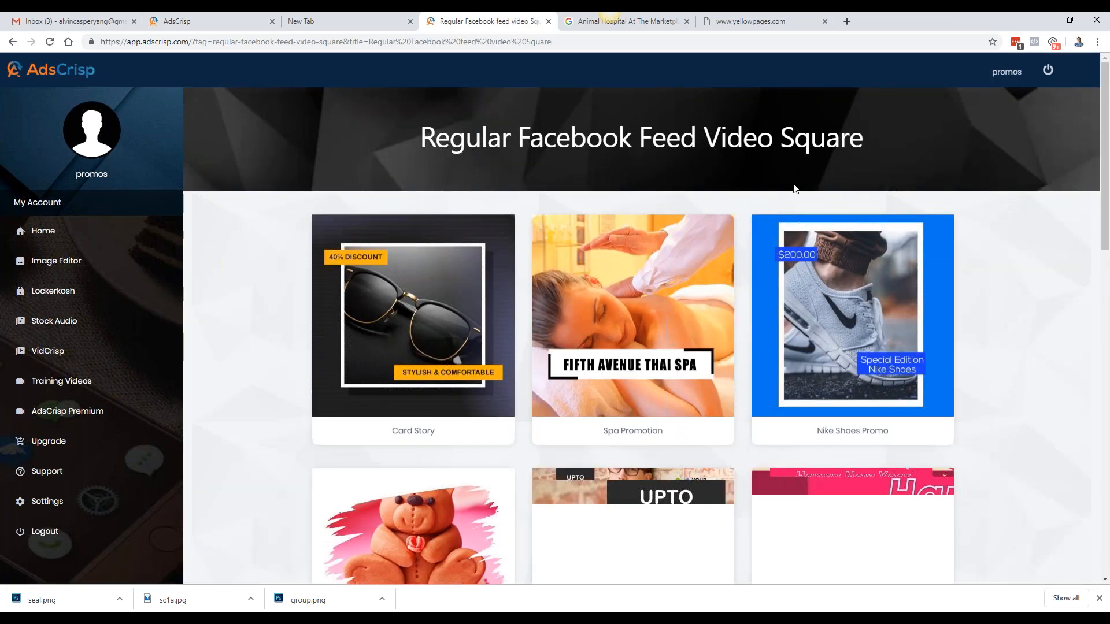
pyautogui.scroll(-4, 674, 289)
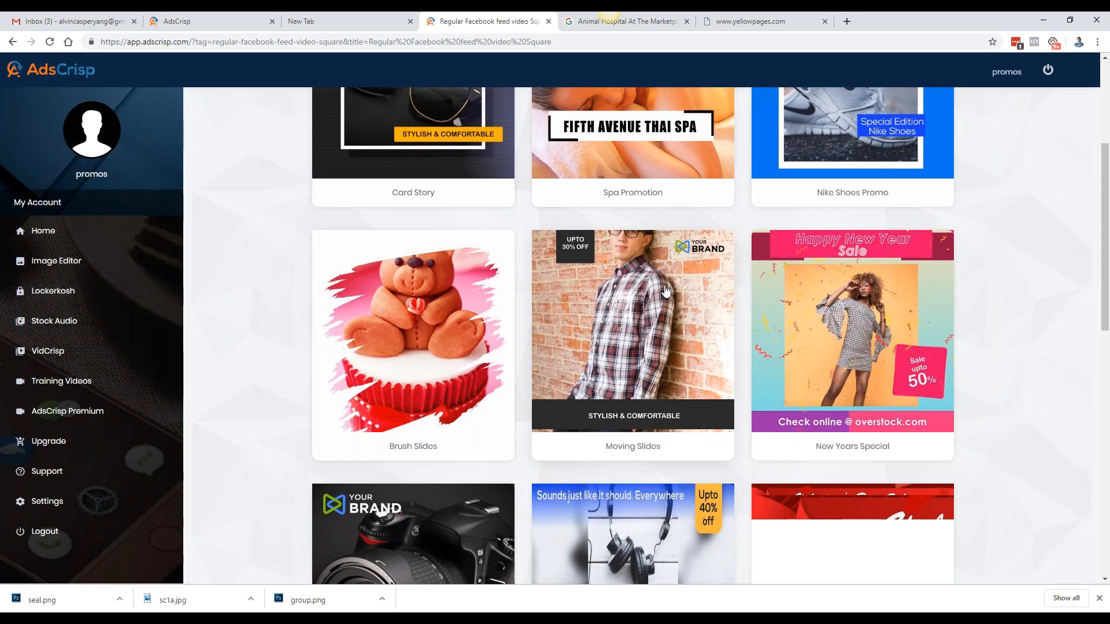
# Switch to the PowerPoint slide show to present the Step 2 slide, Select Template, and return to AdsCrisp in Chrome
pyautogui.click(355, 592)
pyautogui.press('Right')
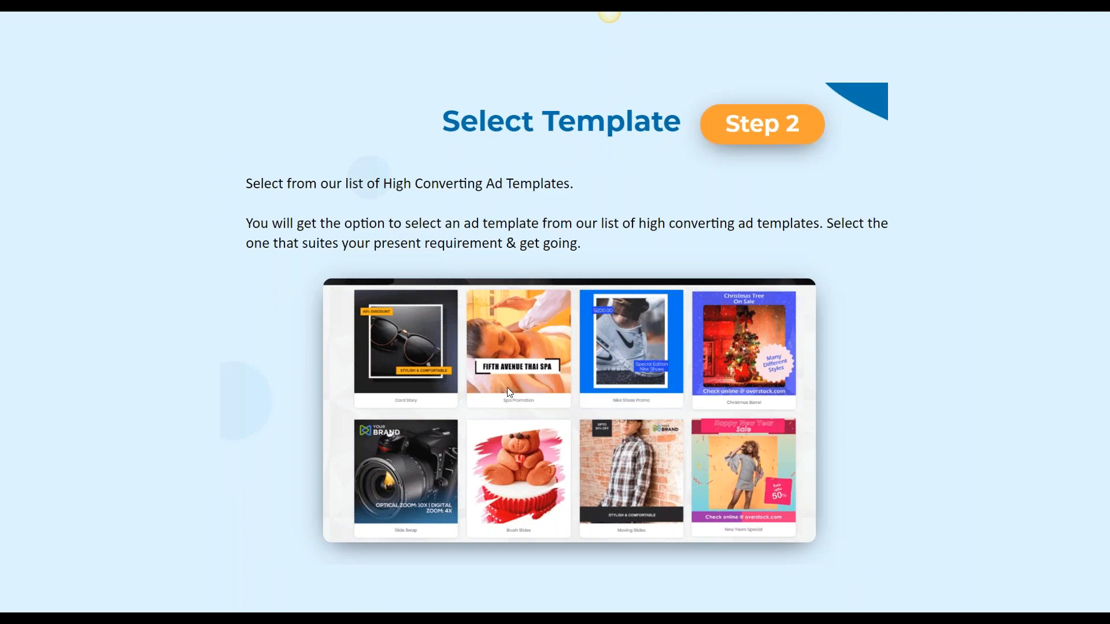
pyautogui.hotkey('alt', 'Tab')
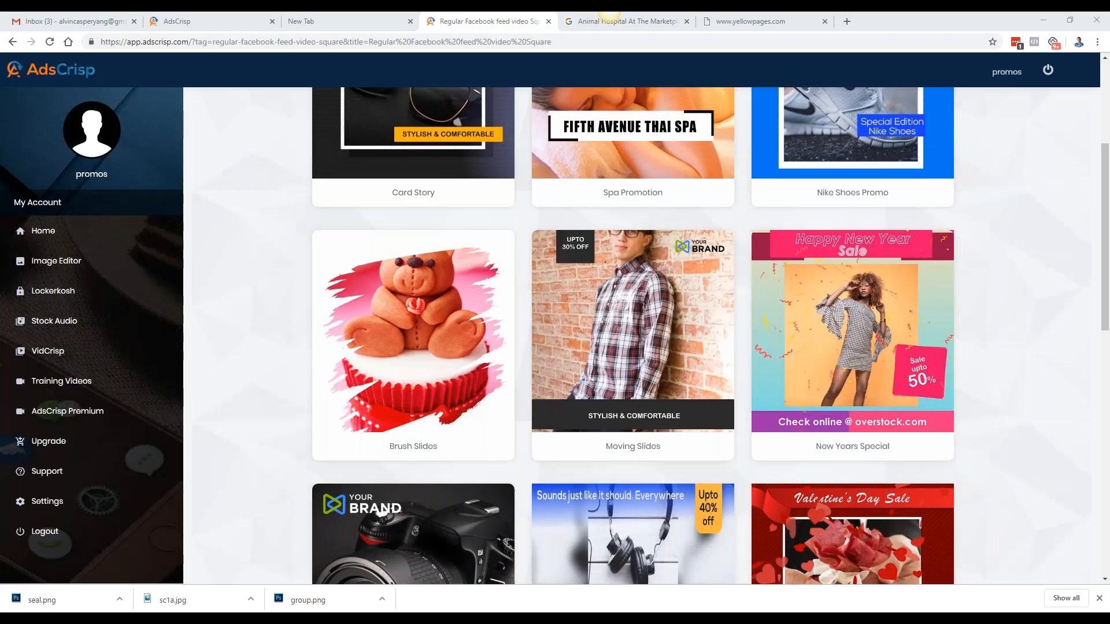
# Browse through the gallery of square Facebook feed video templates and go back to its first row
pyautogui.scroll(2, 530, 385)
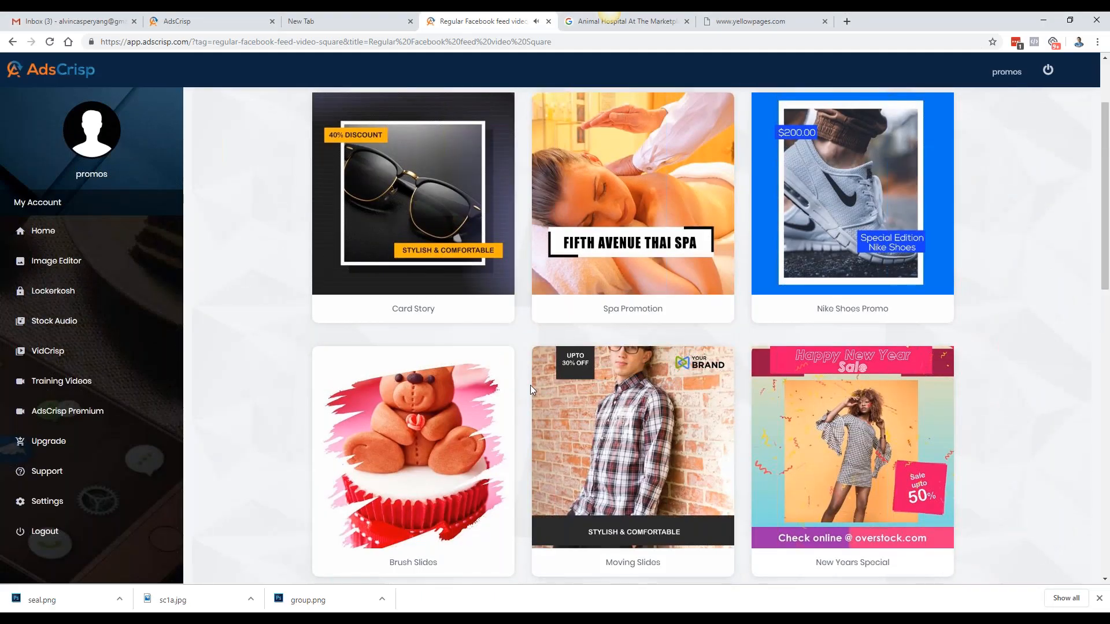
pyautogui.scroll(1, 529, 385)
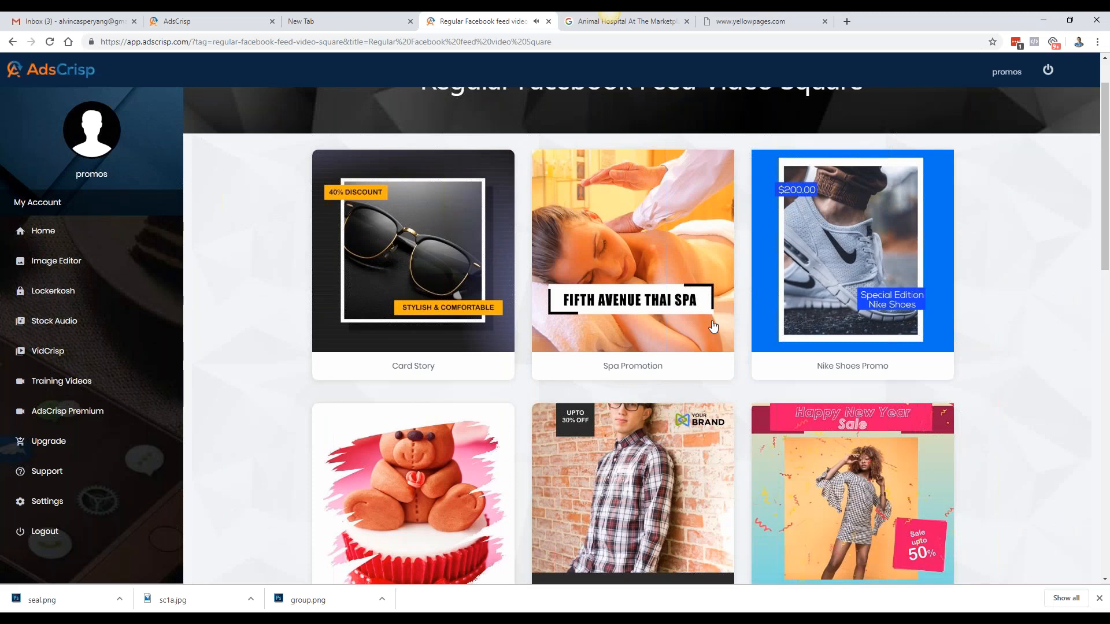
pyautogui.scroll(-3, 668, 381)
pyautogui.scroll(-6, 668, 381)
pyautogui.scroll(-3, 636, 396)
pyautogui.scroll(3, 619, 382)
pyautogui.scroll(5, 618, 383)
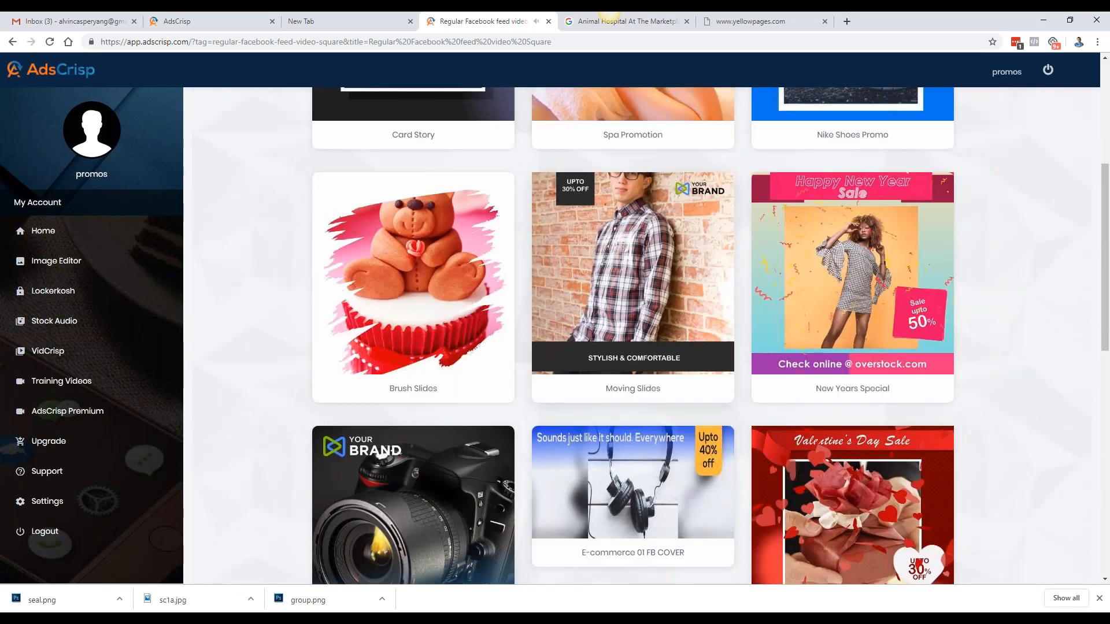
pyautogui.scroll(6, 393, 282)
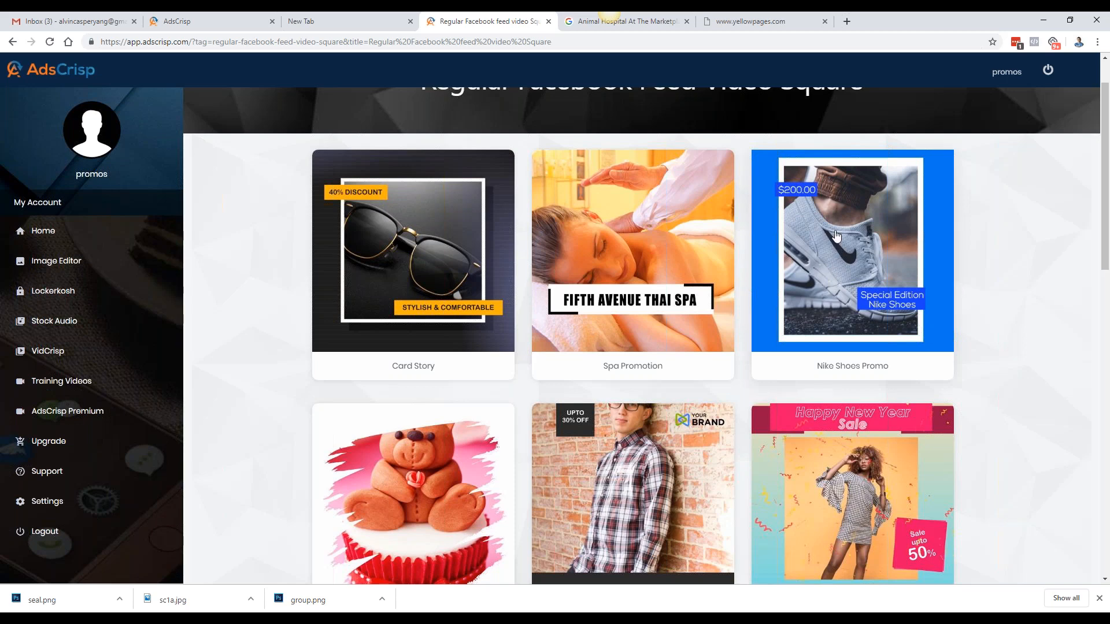
# Preview templates in the gallery, including Nike Shoes Promo, Moving Slides, New Years Special and Valentine's Special
pyautogui.scroll(-2, 835, 190)
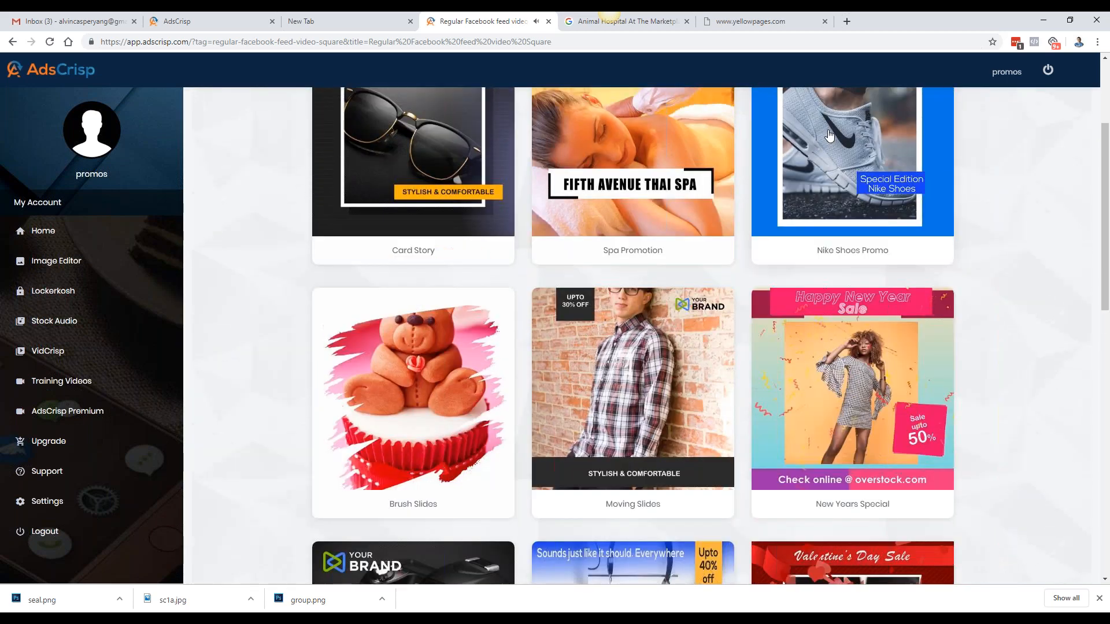
pyautogui.scroll(-1, 829, 135)
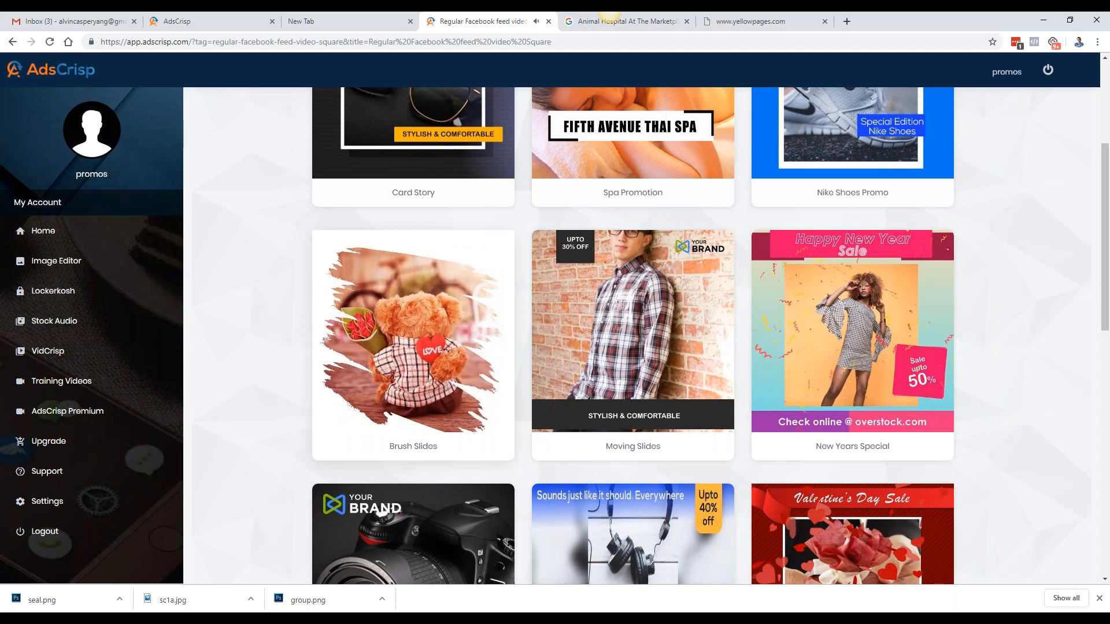
pyautogui.moveTo(705, 316)
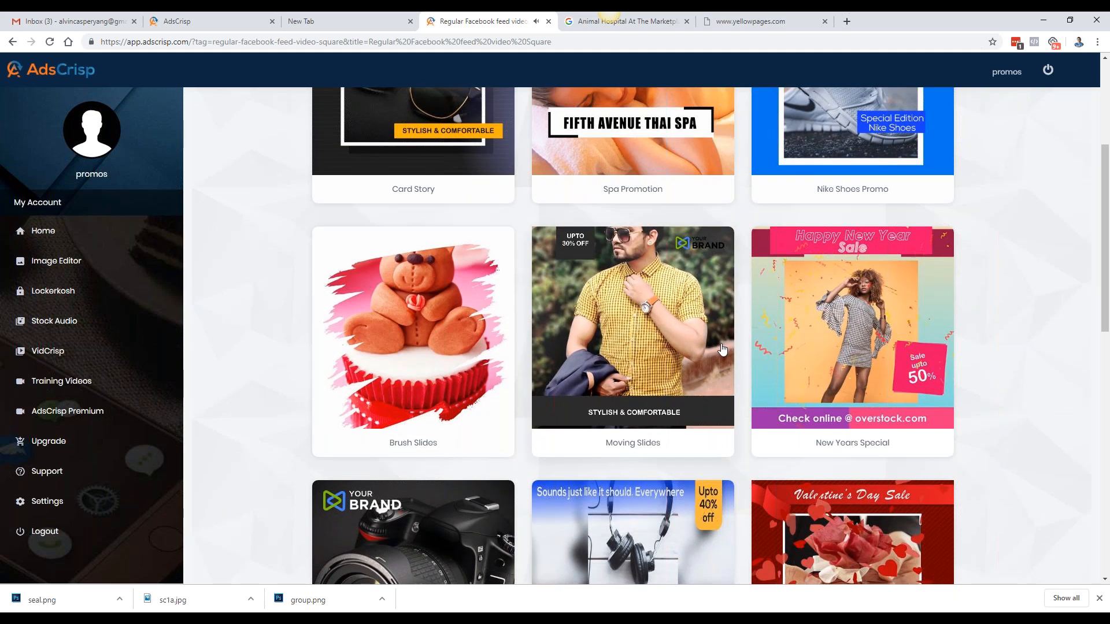
pyautogui.scroll(-3, 722, 350)
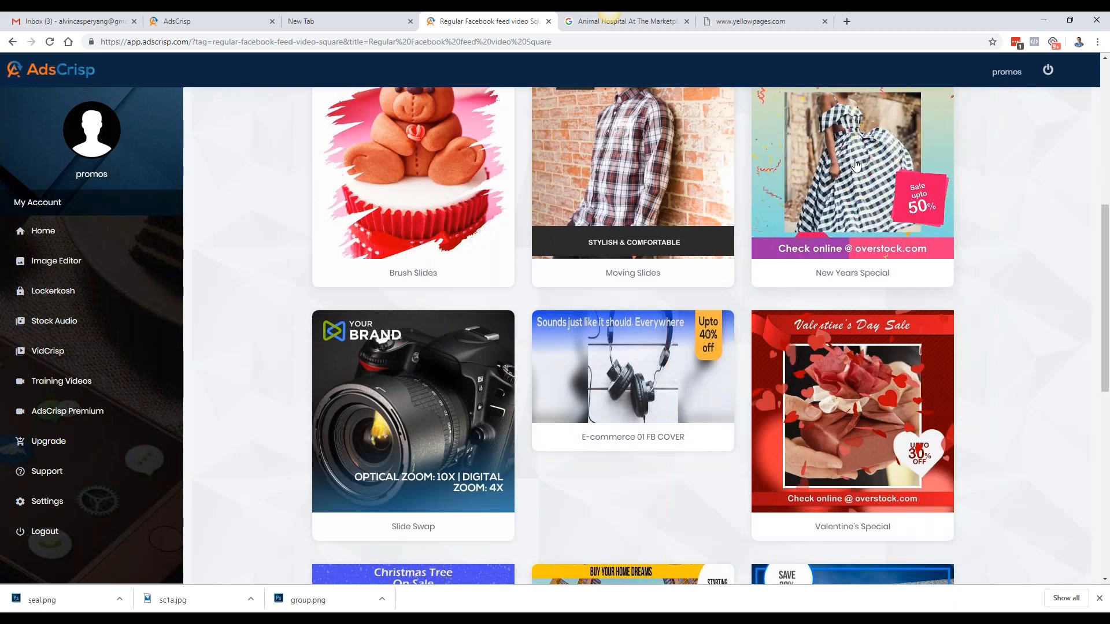
pyautogui.scroll(-4, 830, 209)
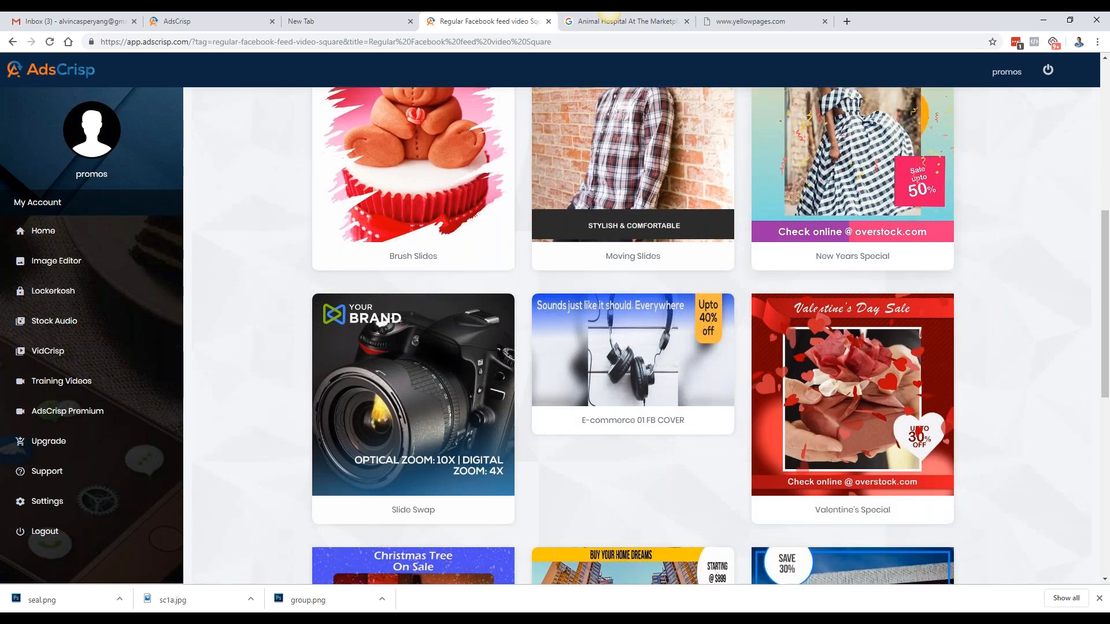
pyautogui.scroll(1, 431, 265)
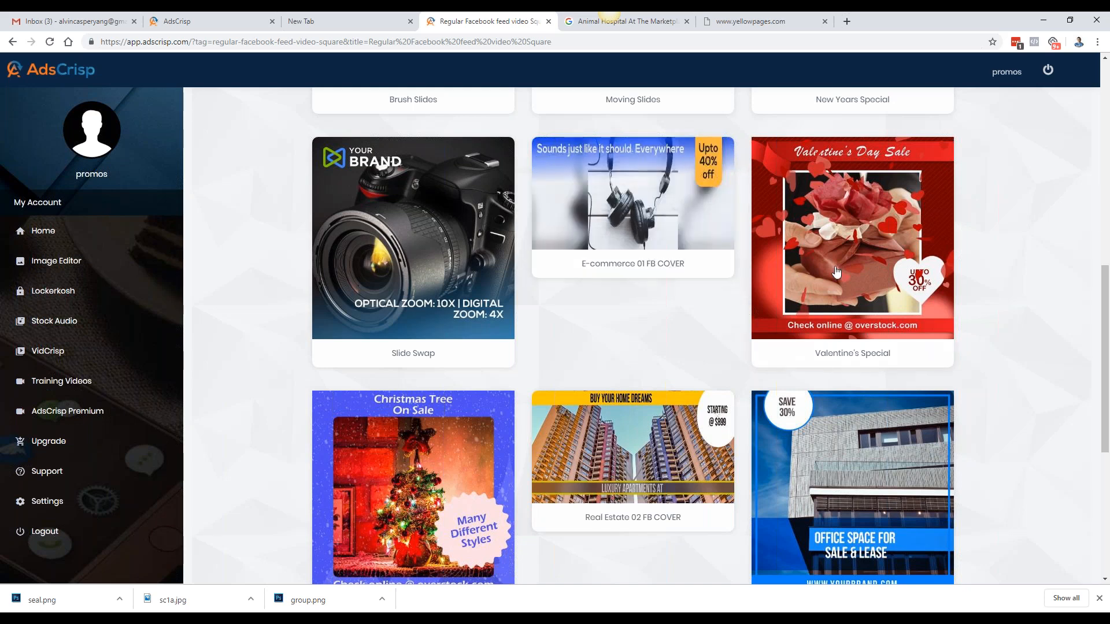
# Browse the remaining square Facebook feed video templates, including the second gallery page, and return to the first page
pyautogui.scroll(-3, 842, 275)
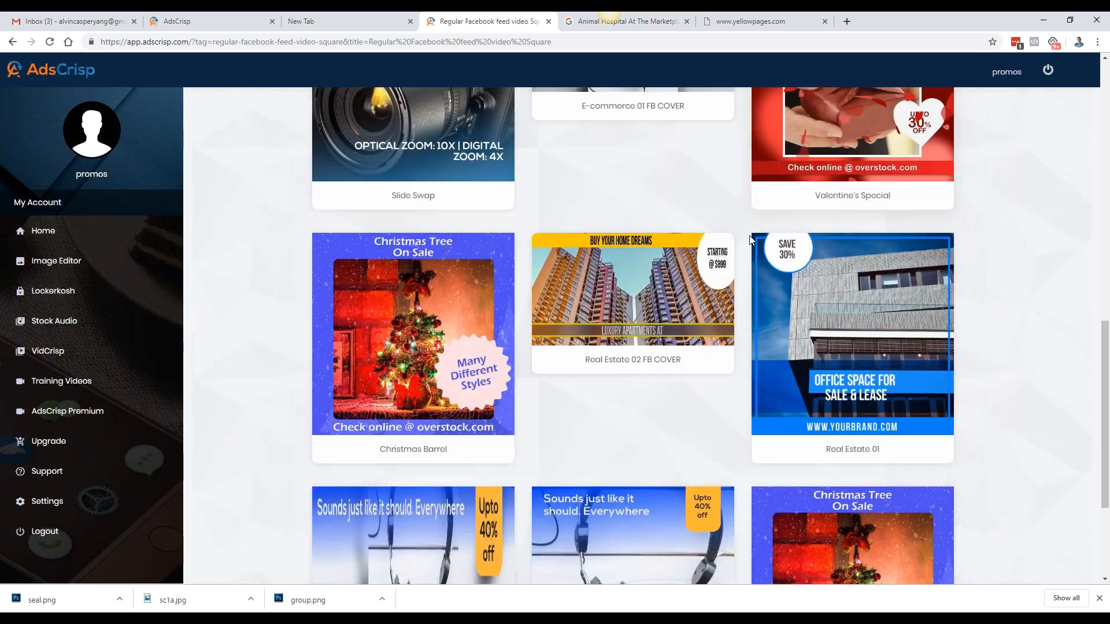
pyautogui.scroll(-1, 750, 239)
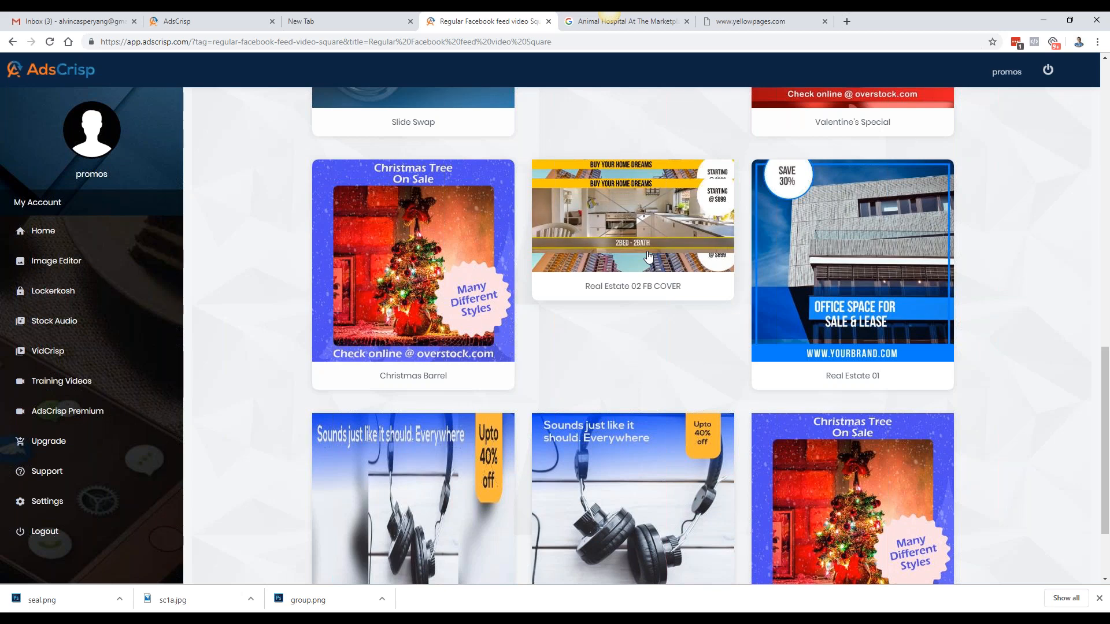
pyautogui.moveTo(888, 349)
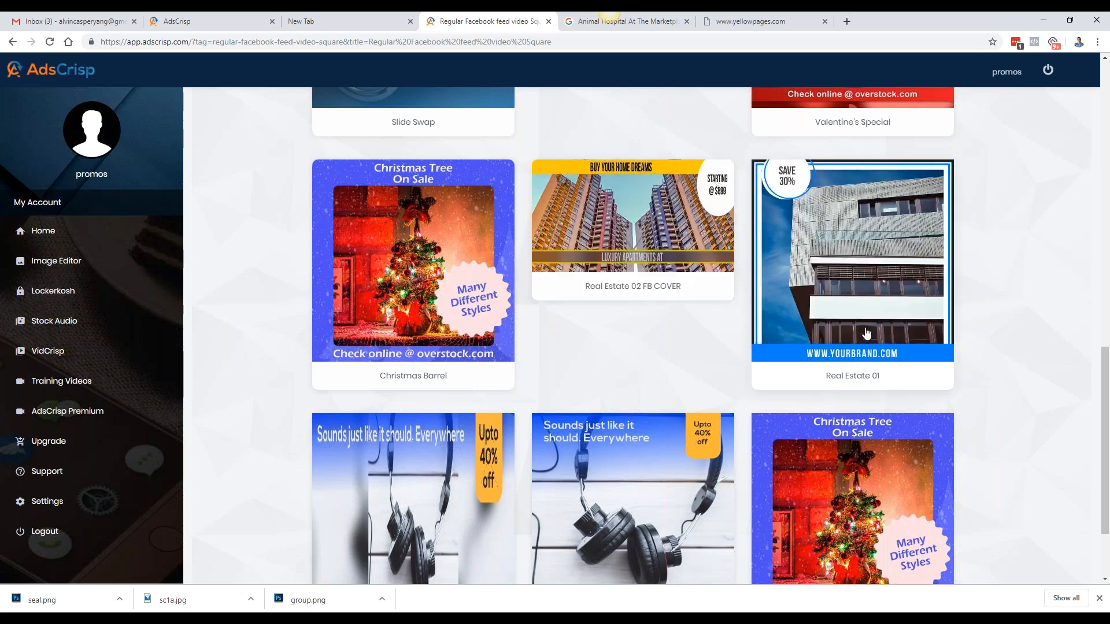
pyautogui.scroll(-1, 862, 331)
pyautogui.scroll(-1, 861, 332)
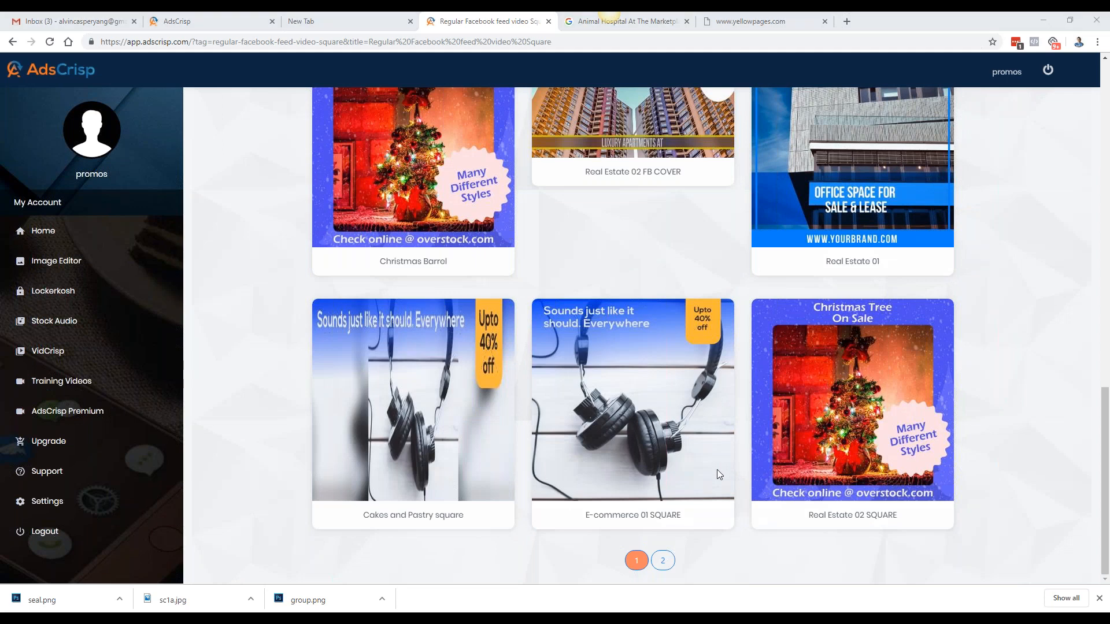
pyautogui.click(663, 560)
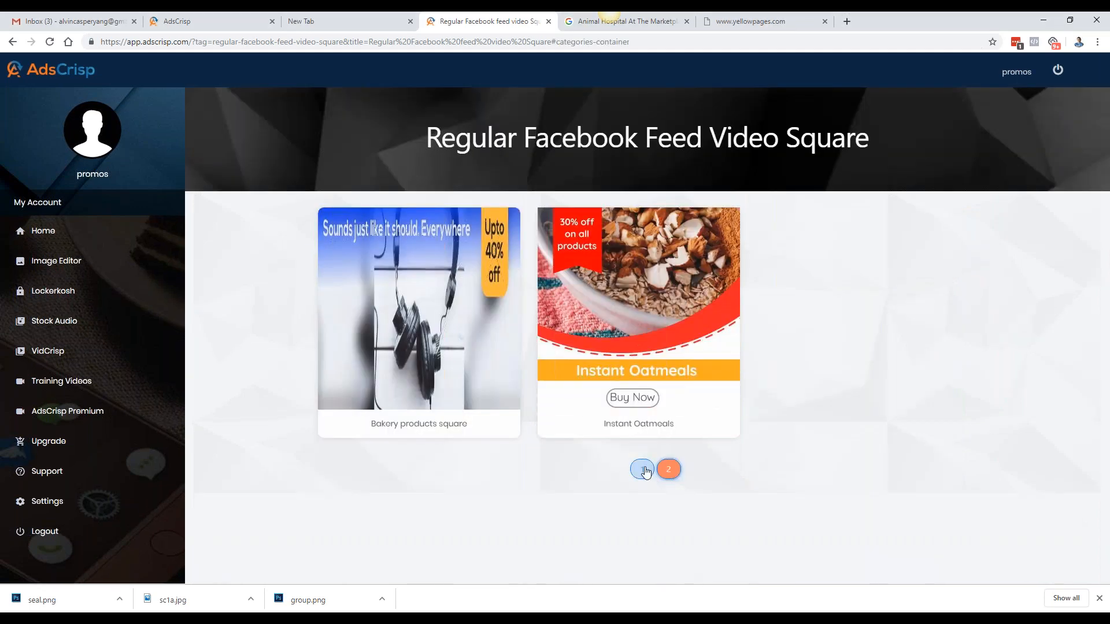
pyautogui.click(641, 468)
# Create a new video from the Spa Promotion template
pyautogui.moveTo(648, 316)
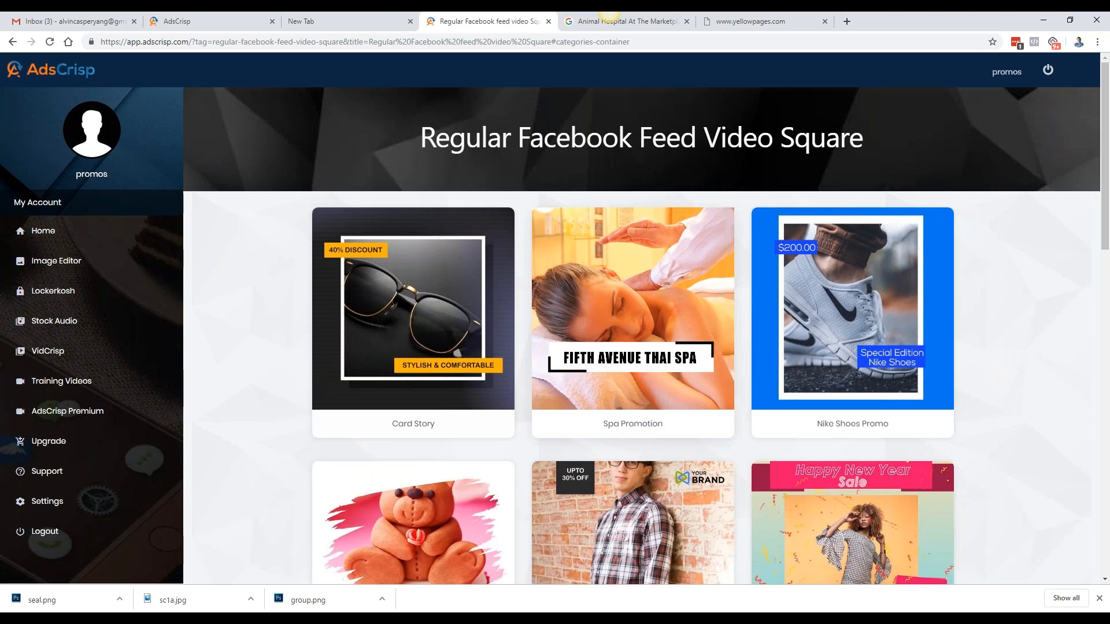
pyautogui.click(658, 308)
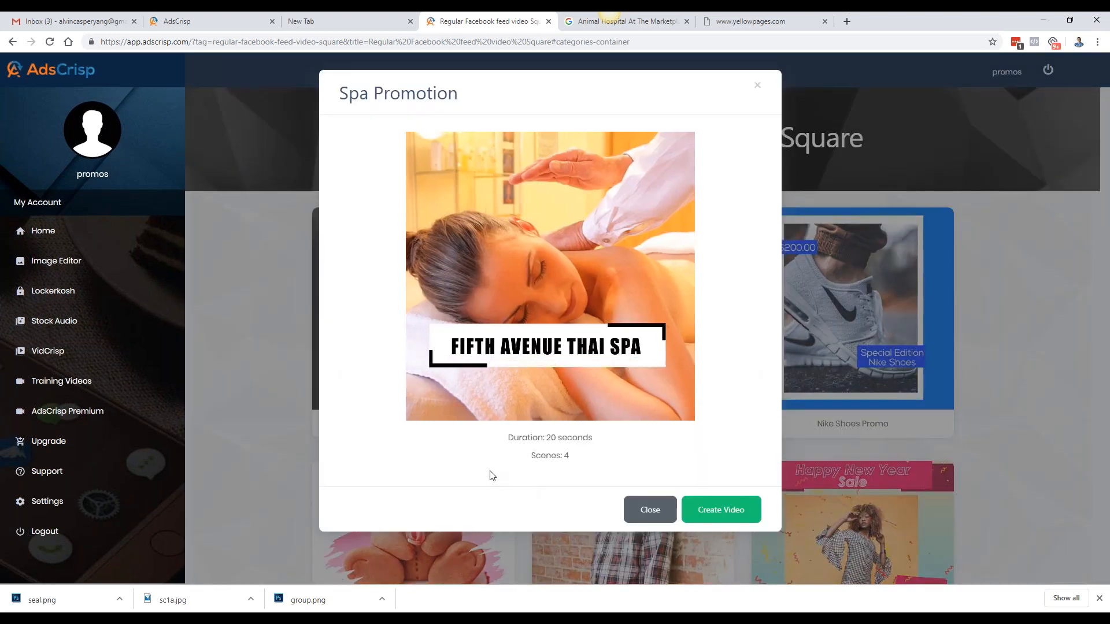
pyautogui.click(727, 514)
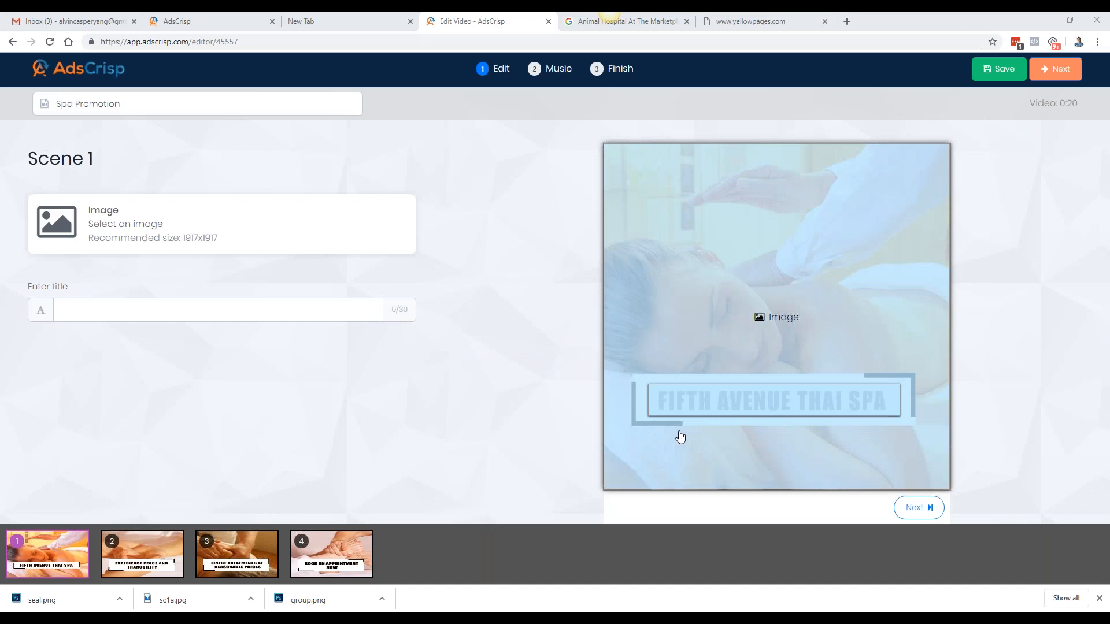
# Look through the title field and the four scenes of the Spa Promotion video, and return to Scene 1
pyautogui.click(242, 309)
pyautogui.click(230, 306)
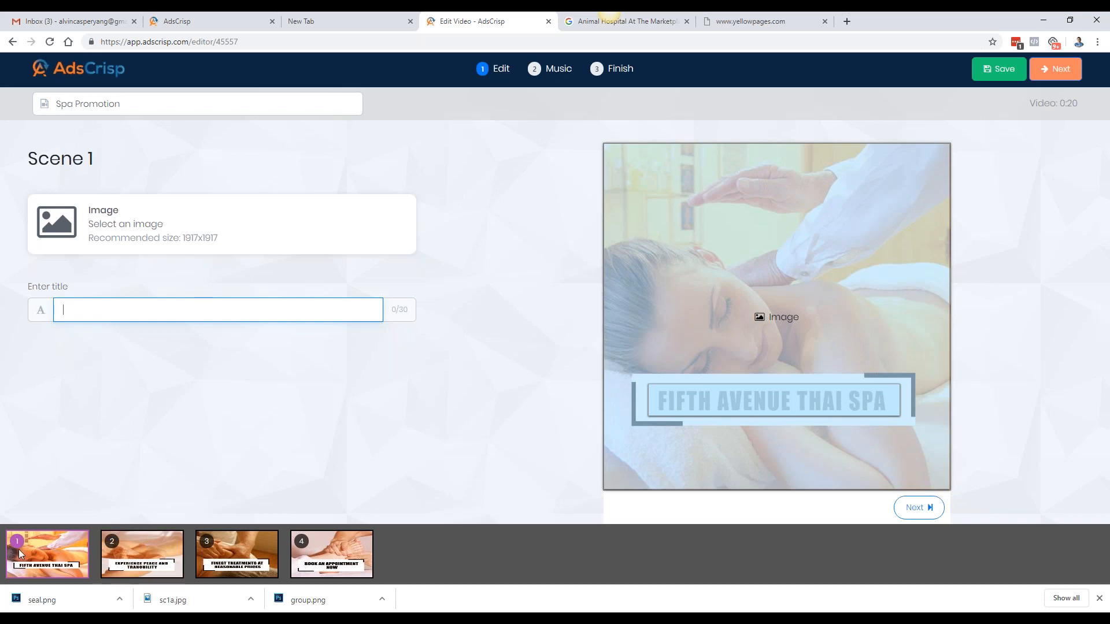
pyautogui.click(126, 553)
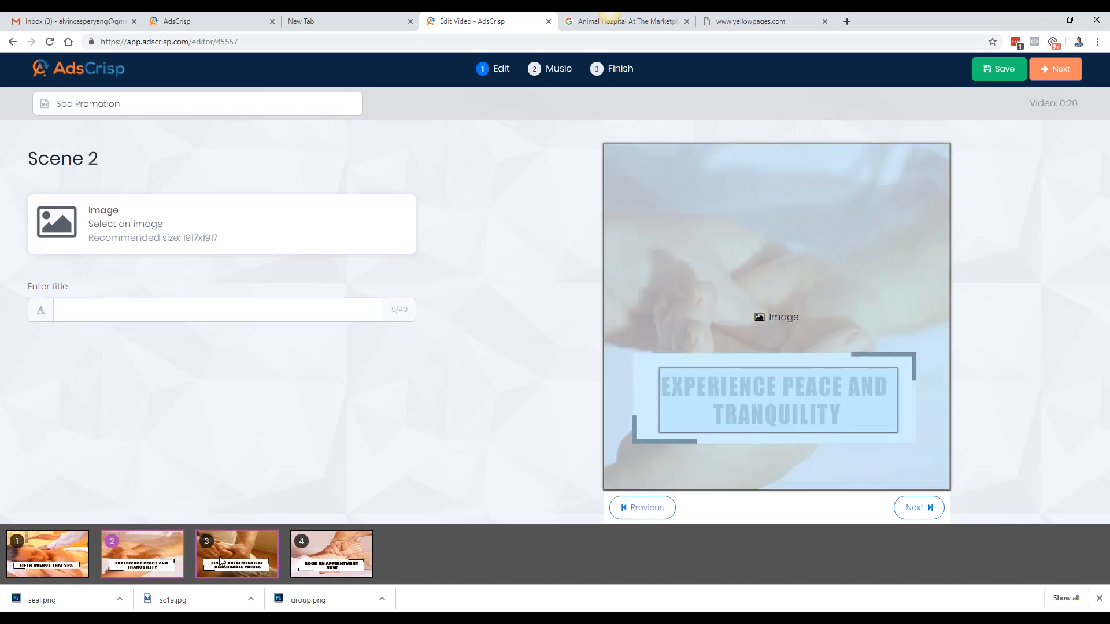
pyautogui.click(220, 560)
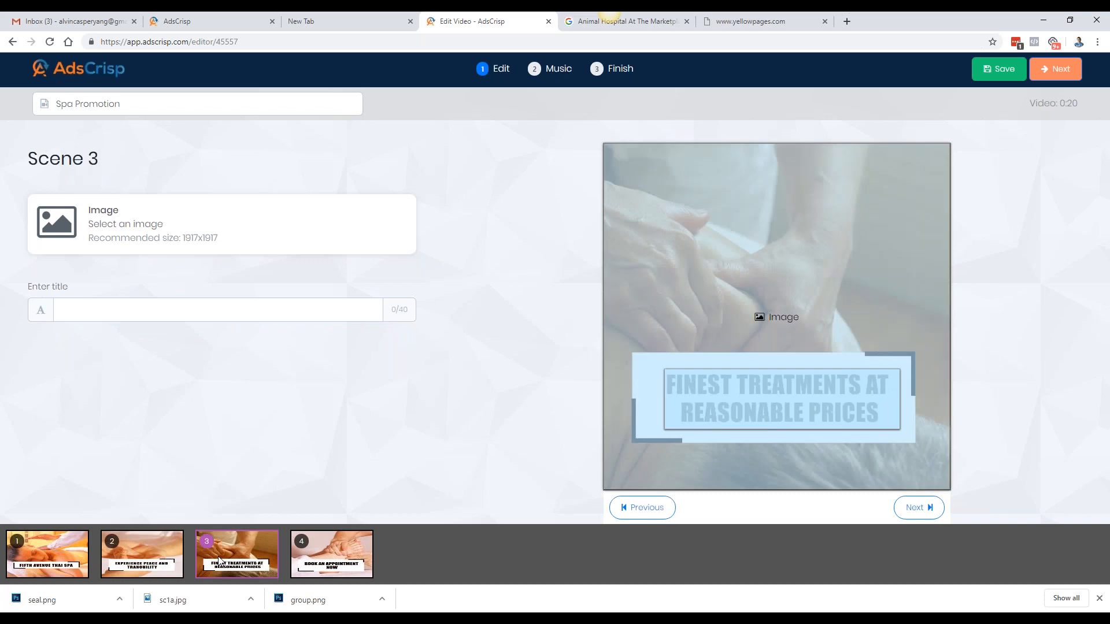
pyautogui.click(321, 558)
pyautogui.click(61, 552)
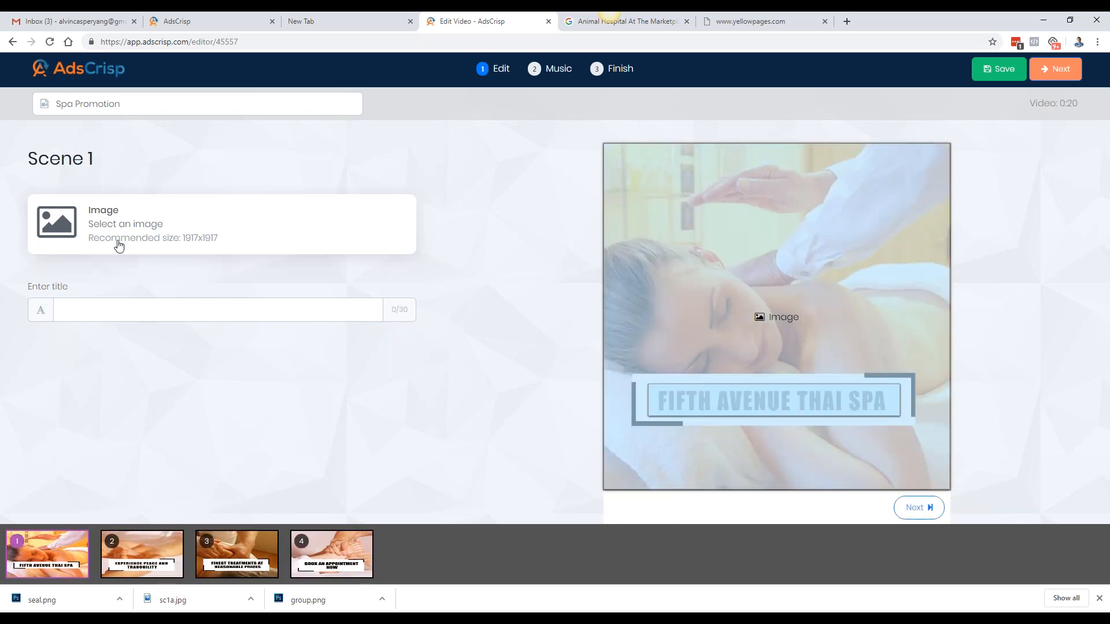
# Search Pixabay for "massage" and use the hand massage photo tagged "treatment, finger, keep" as the Scene 1 image
pyautogui.click(173, 207)
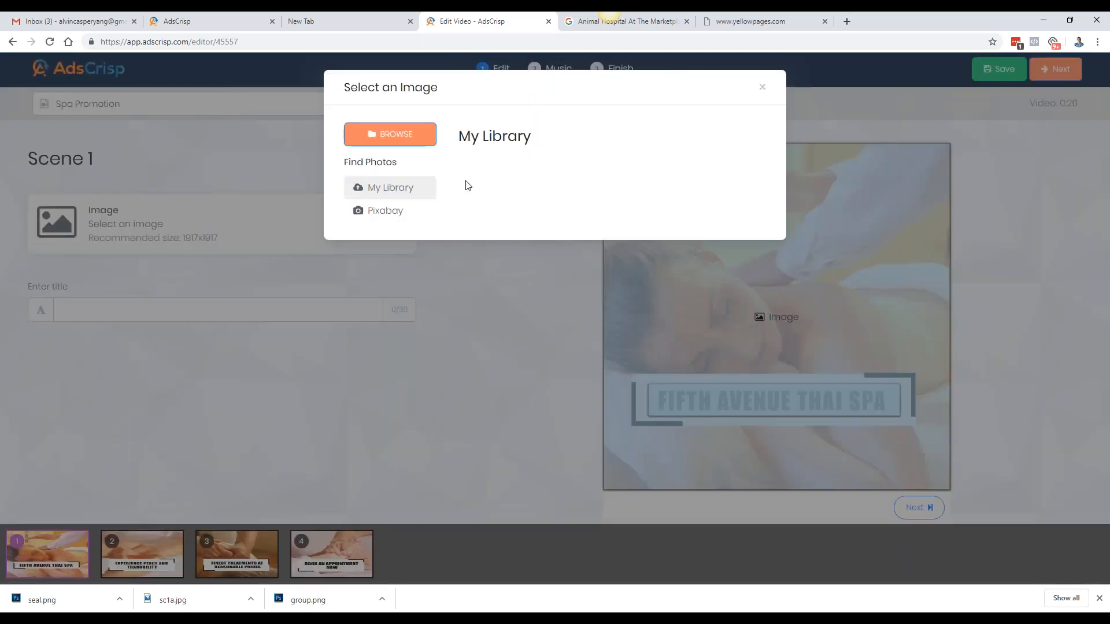
pyautogui.click(381, 218)
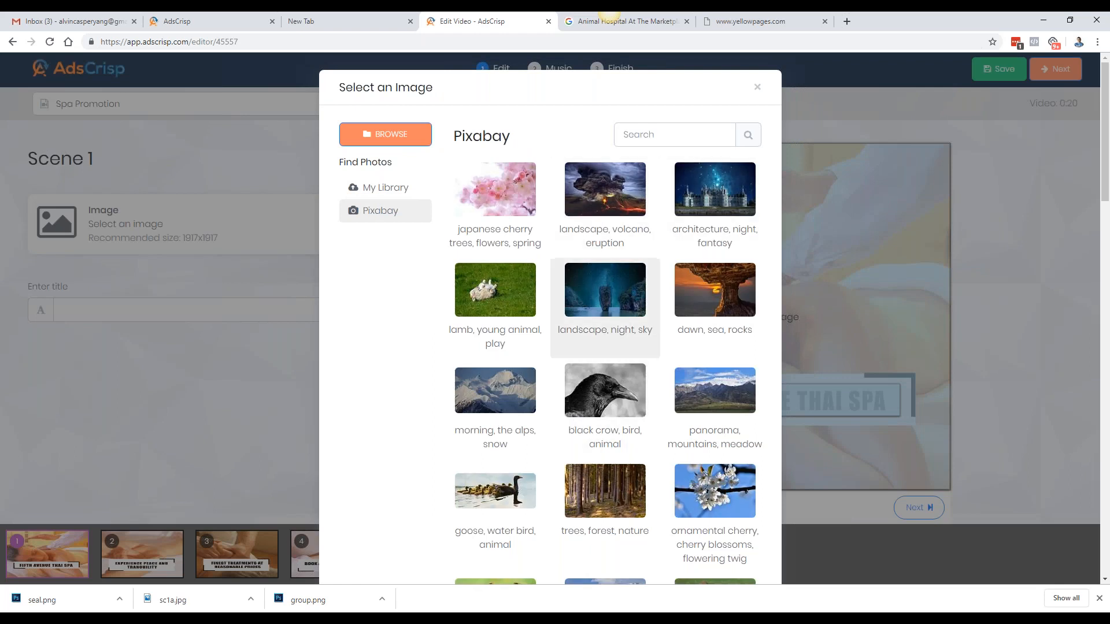
pyautogui.click(693, 128)
pyautogui.write('massag')
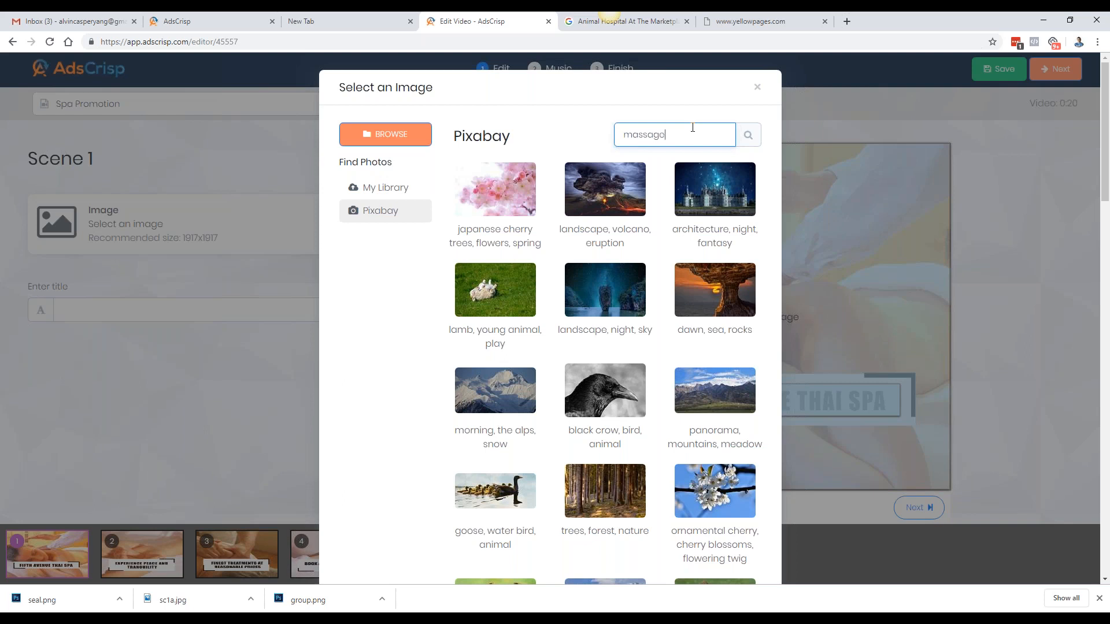
pyautogui.write('e')
pyautogui.press('Return')
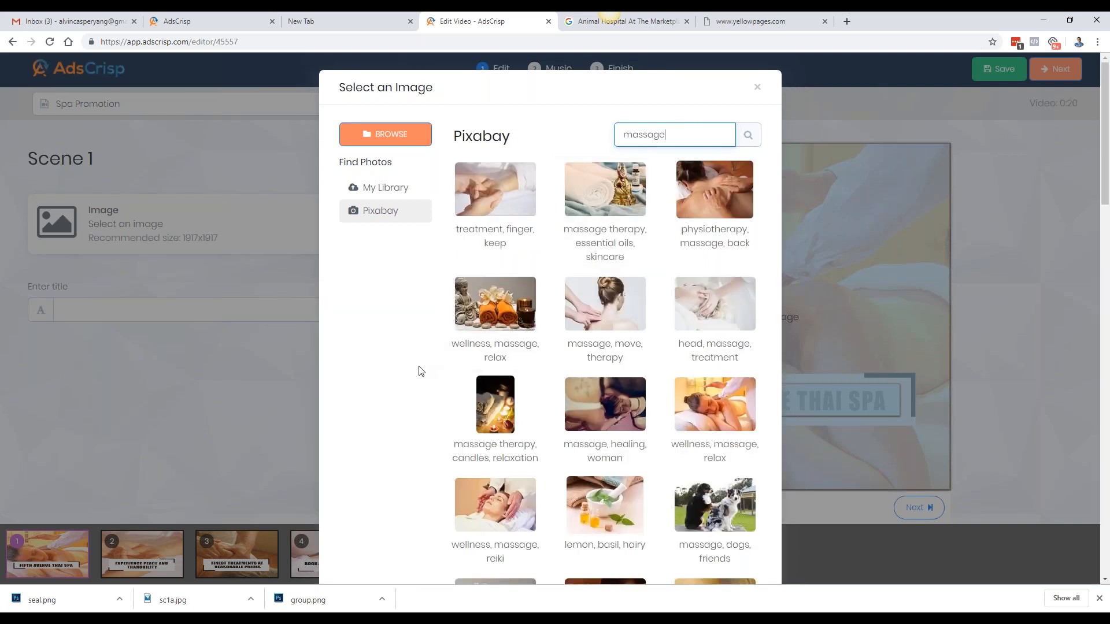
pyautogui.click(522, 196)
pyautogui.click(684, 448)
pyautogui.click(123, 312)
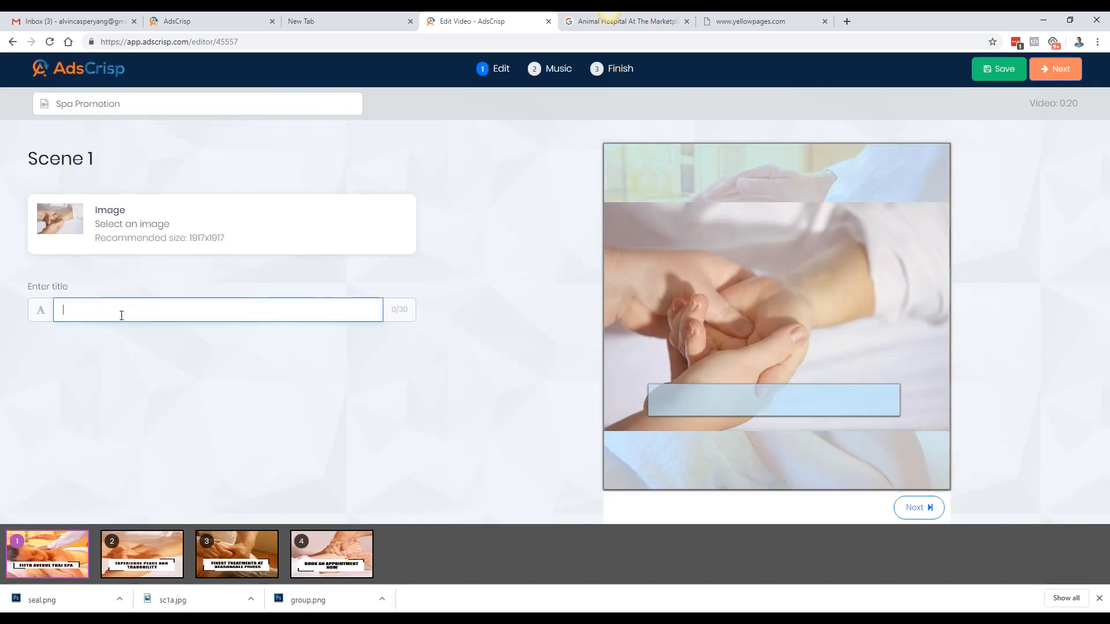
pyautogui.write('Rele')
pyautogui.press('BackSpace')
pyautogui.press('BackSpace')
pyautogui.press('BackSpace')
pyautogui.press('BackSpace')
pyautogui.write('Got RE')
pyautogui.press('BackSpace')
pyautogui.write('elaxed')
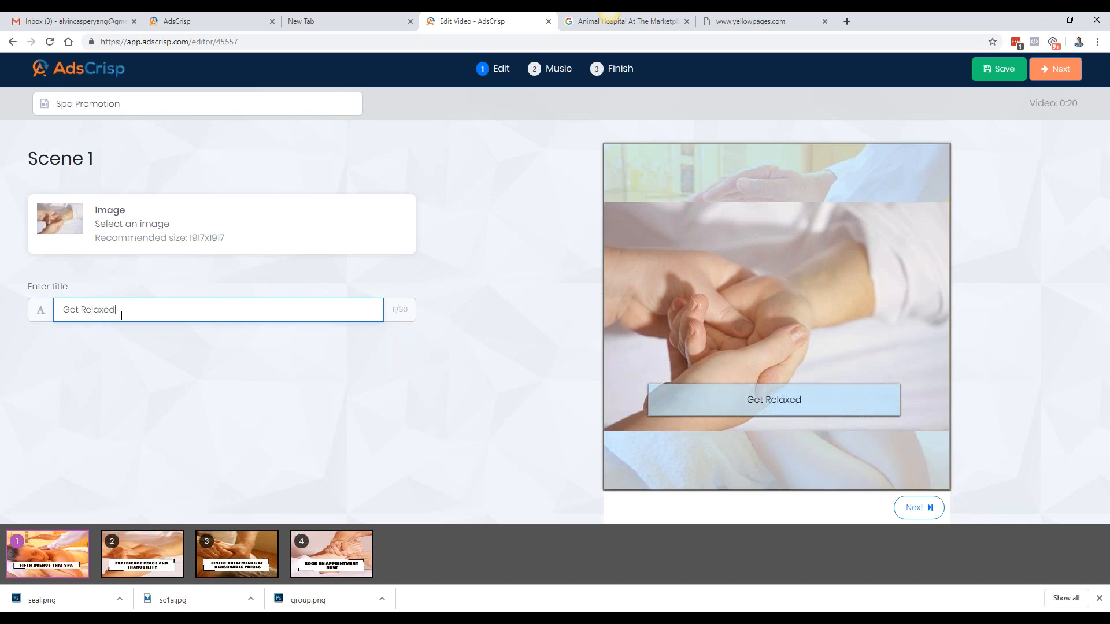
pyautogui.write(' TODAY')
pyautogui.press('BackSpace')
pyautogui.press('BackSpace')
pyautogui.press('BackSpace')
pyautogui.press('BackSpace')
pyautogui.press('BackSpace')
pyautogui.press('BackSpace')
pyautogui.press('BackSpace')
pyautogui.press('BackSpace')
pyautogui.press('BackSpace')
pyautogui.press('BackSpace')
pyautogui.press('BackSpace')
pyautogui.press('BackSpace')
pyautogui.press('BackSpace')
pyautogui.press('BackSpace')
pyautogui.press('BackSpace')
pyautogui.press('BackSpace')
pyautogui.press('BackSpace')
# Set the Scene 1 title to "TIRED AND STRESSED OUT?"
pyautogui.write('TIRED AND STRESSED O')
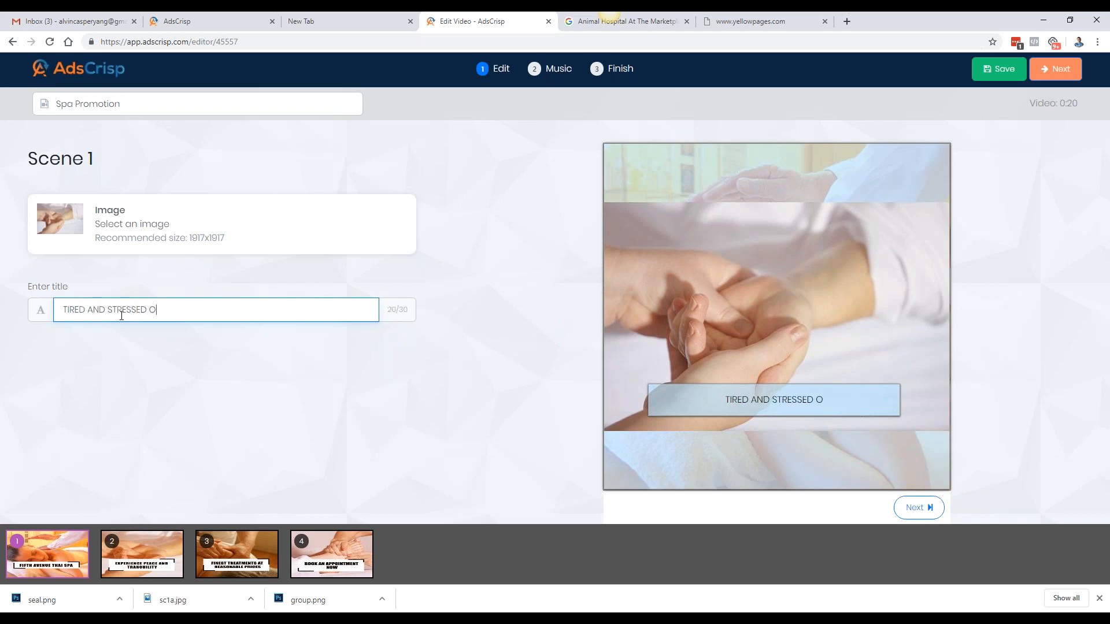
pyautogui.write('UT?')
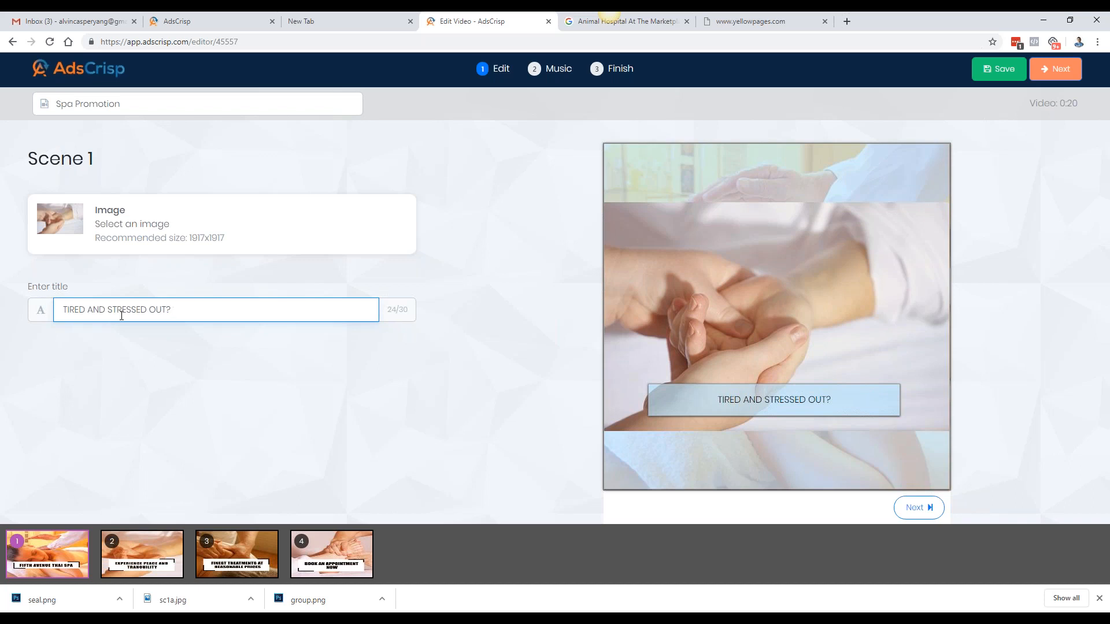
pyautogui.click(112, 423)
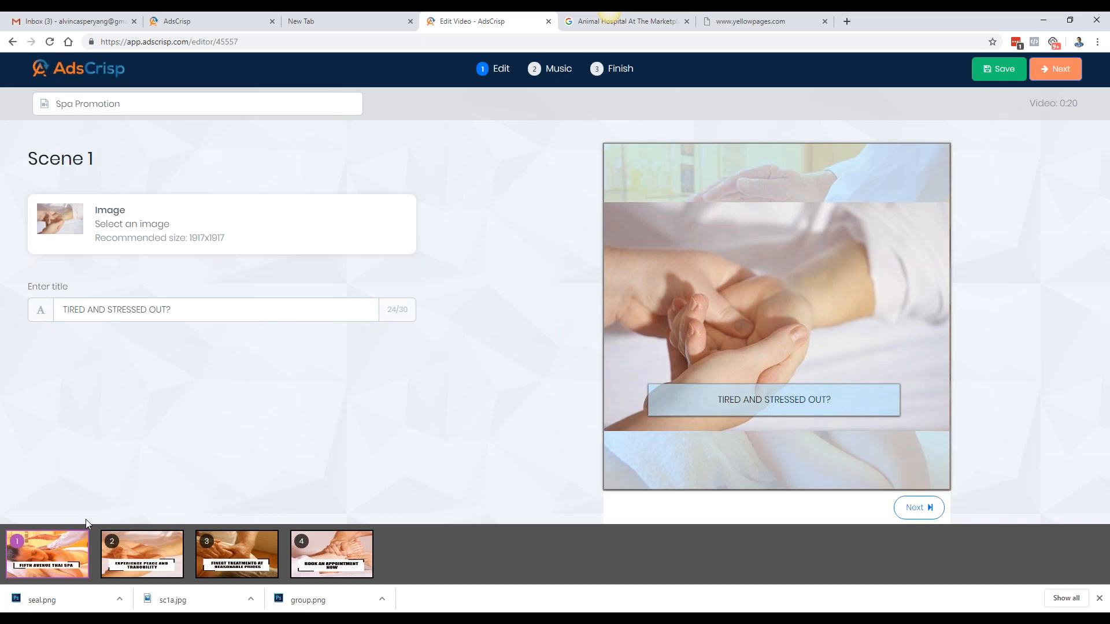
# Open the image selection for Scene 2 and search Pixabay for "relax"
pyautogui.click(126, 574)
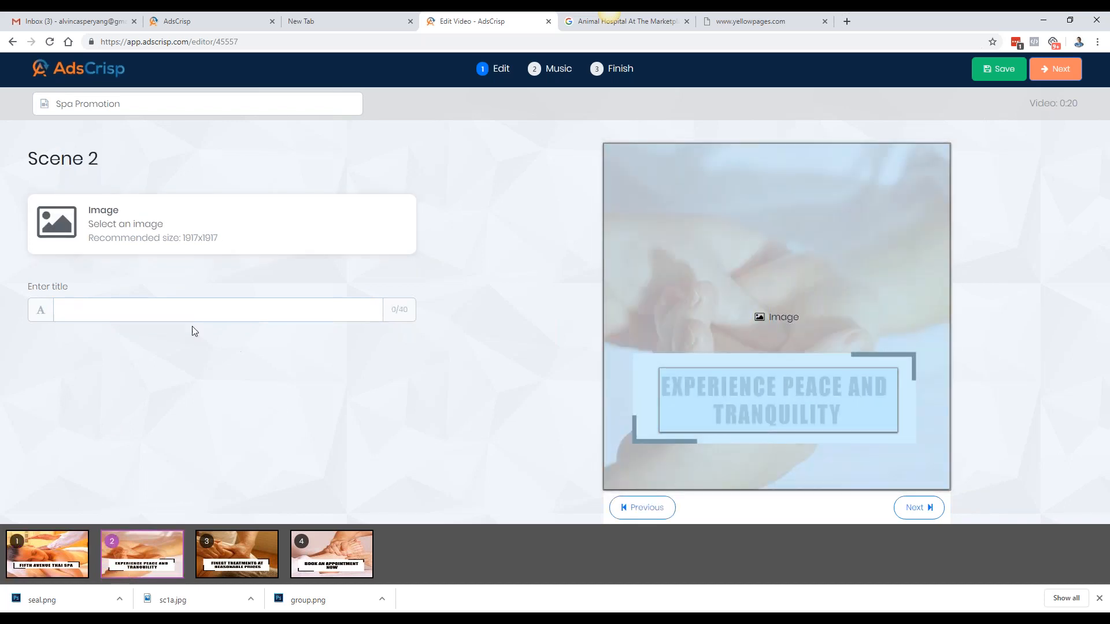
pyautogui.click(191, 230)
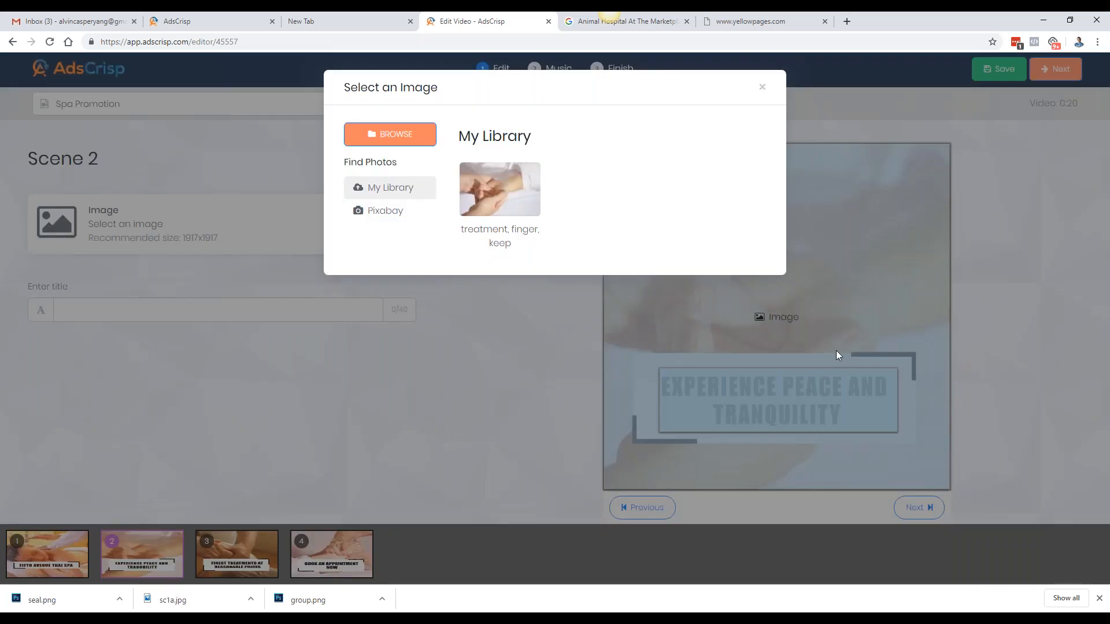
pyautogui.click(369, 213)
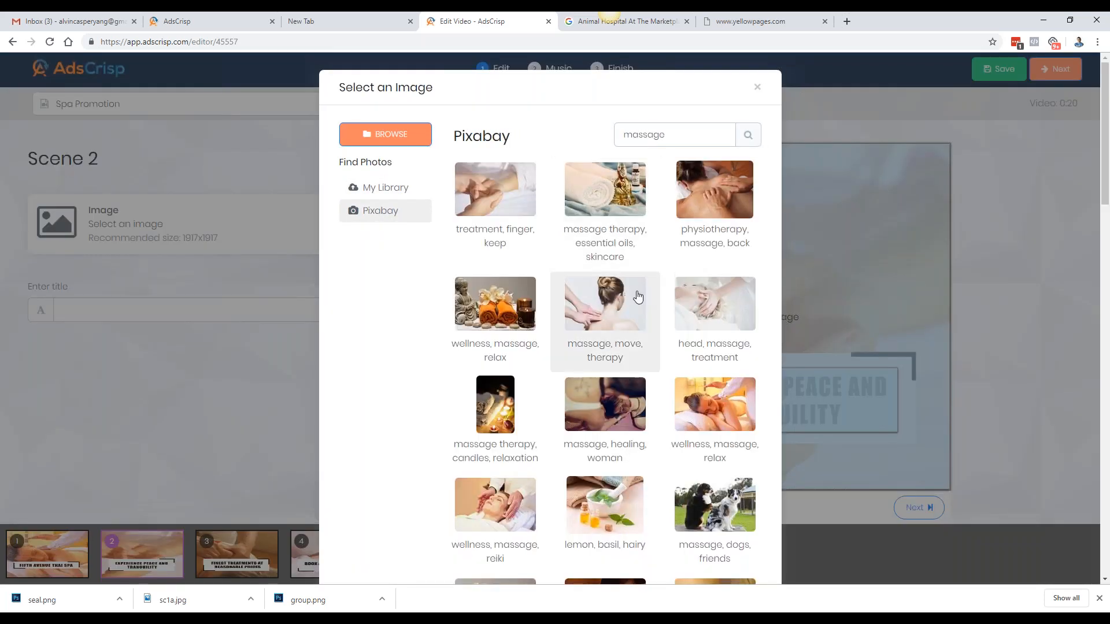
pyautogui.doubleClick(690, 139)
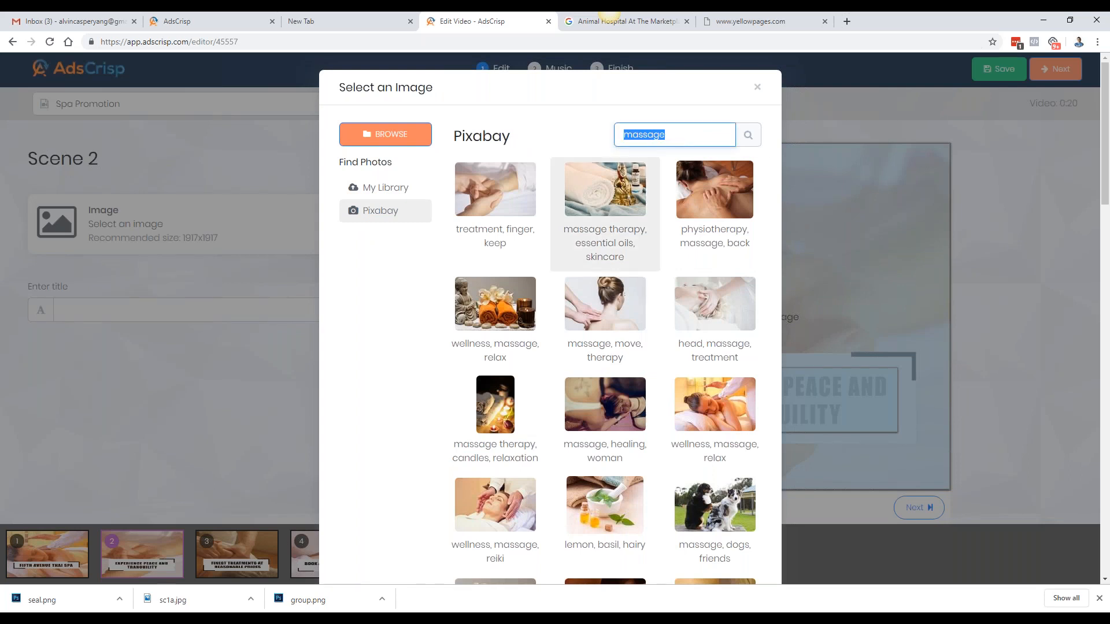
pyautogui.write('smil')
pyautogui.press('BackSpace')
pyautogui.press('BackSpace')
pyautogui.press('BackSpace')
pyautogui.press('BackSpace')
pyautogui.write('relax')
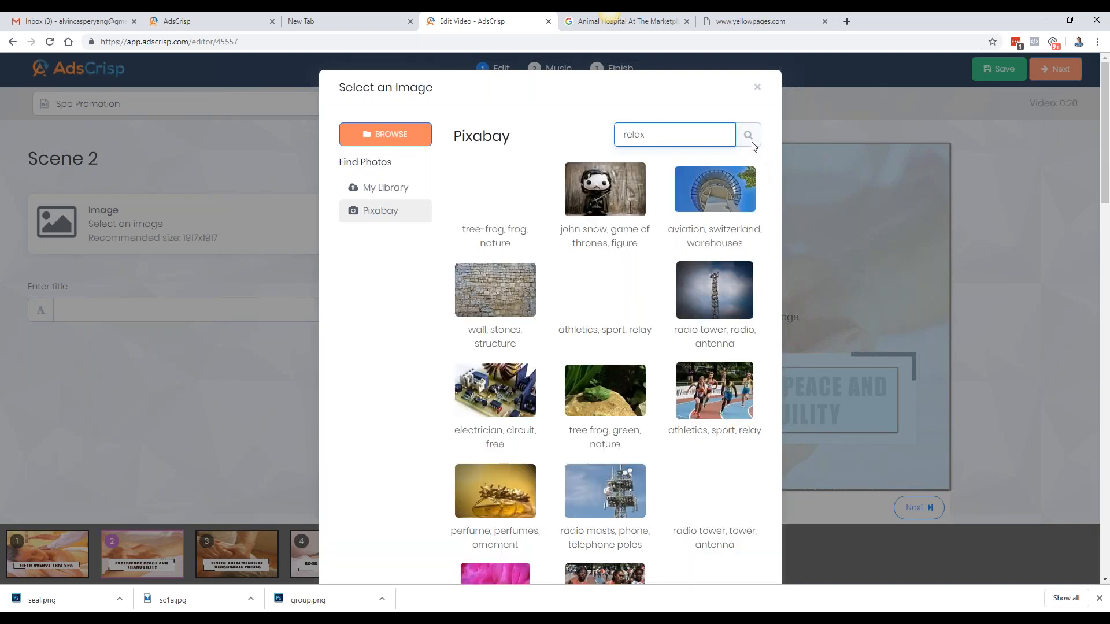
# Refine the Pixabay image search for Scene 2 to "relax woman"
pyautogui.scroll(-3, 632, 287)
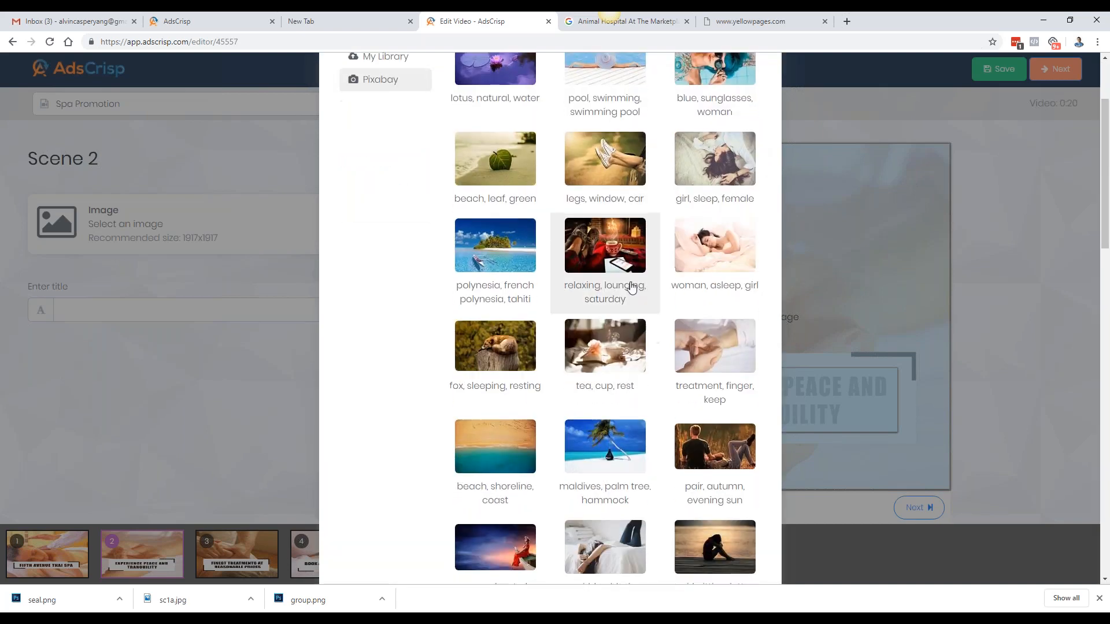
pyautogui.scroll(3, 632, 287)
pyautogui.write('woma')
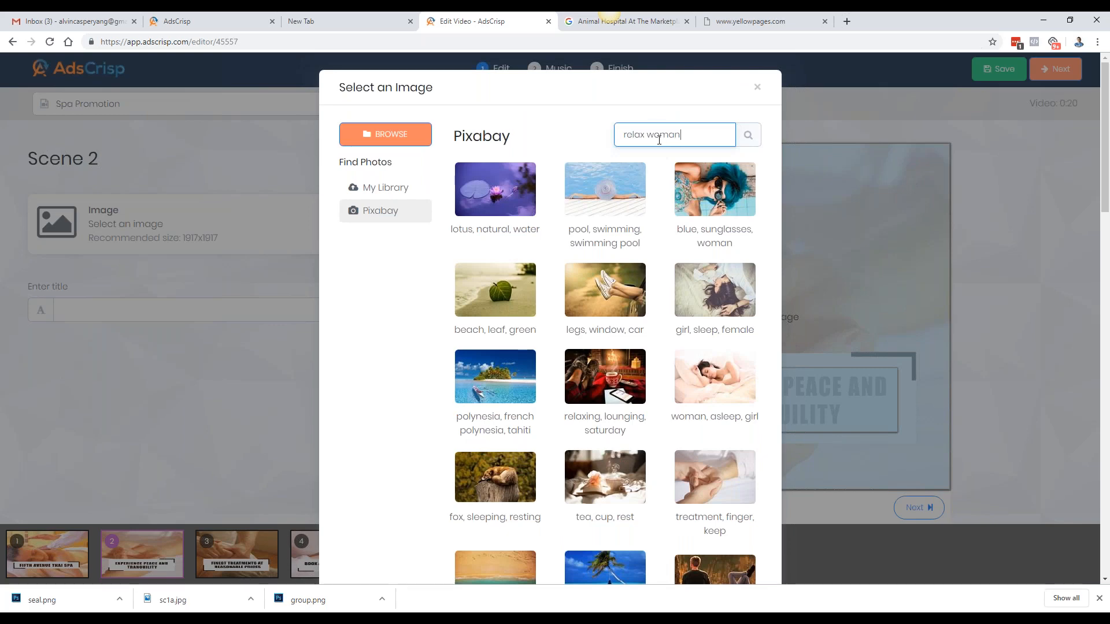
pyautogui.write('n')
pyautogui.press('Return')
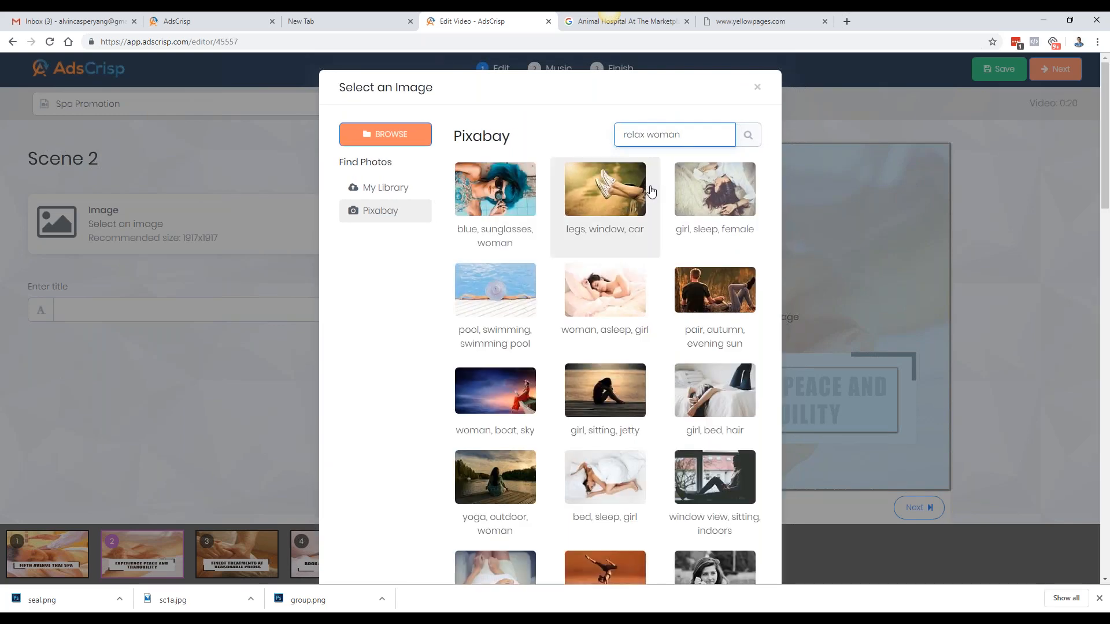
# Use the Pixabay photo tagged "beautiful, woman, flower" as the Scene 2 image
pyautogui.scroll(-2, 639, 242)
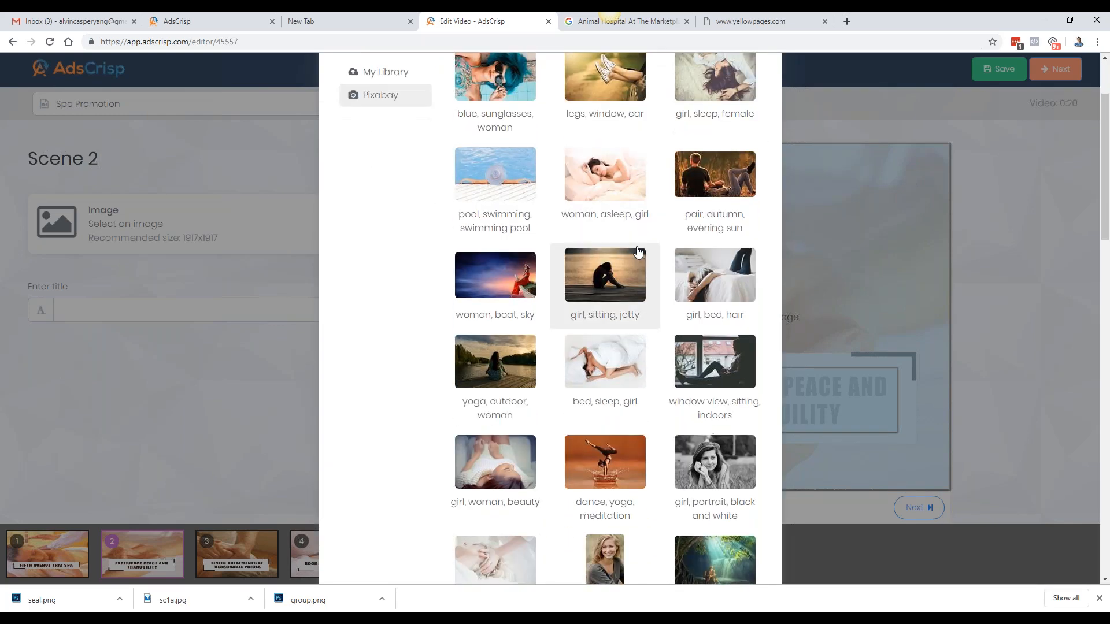
pyautogui.scroll(-2, 637, 252)
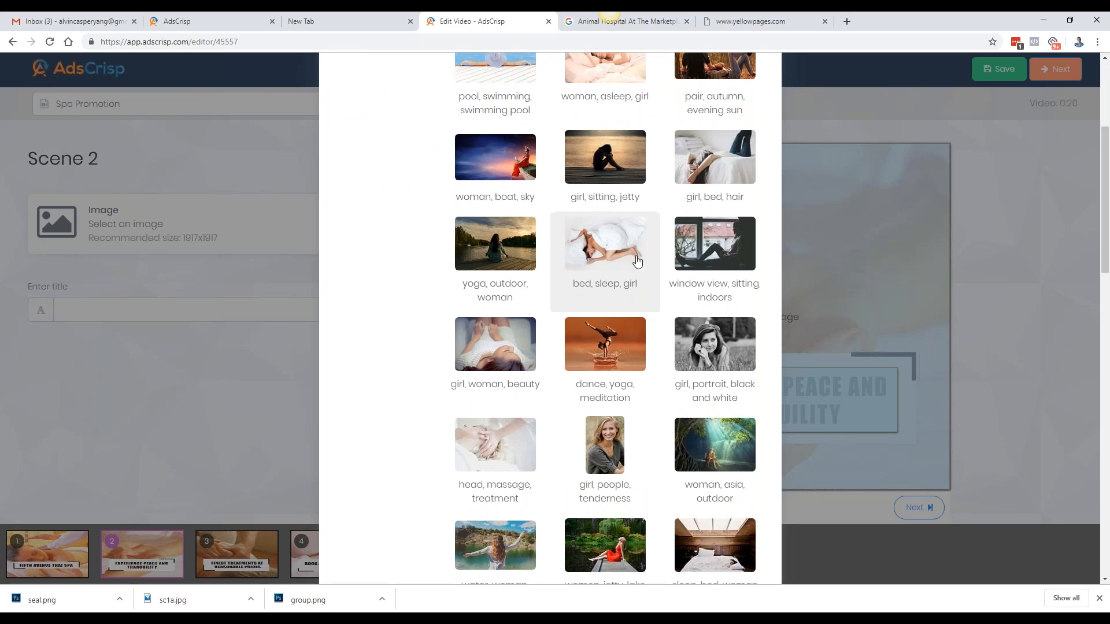
pyautogui.scroll(-7, 638, 260)
pyautogui.scroll(-3, 638, 266)
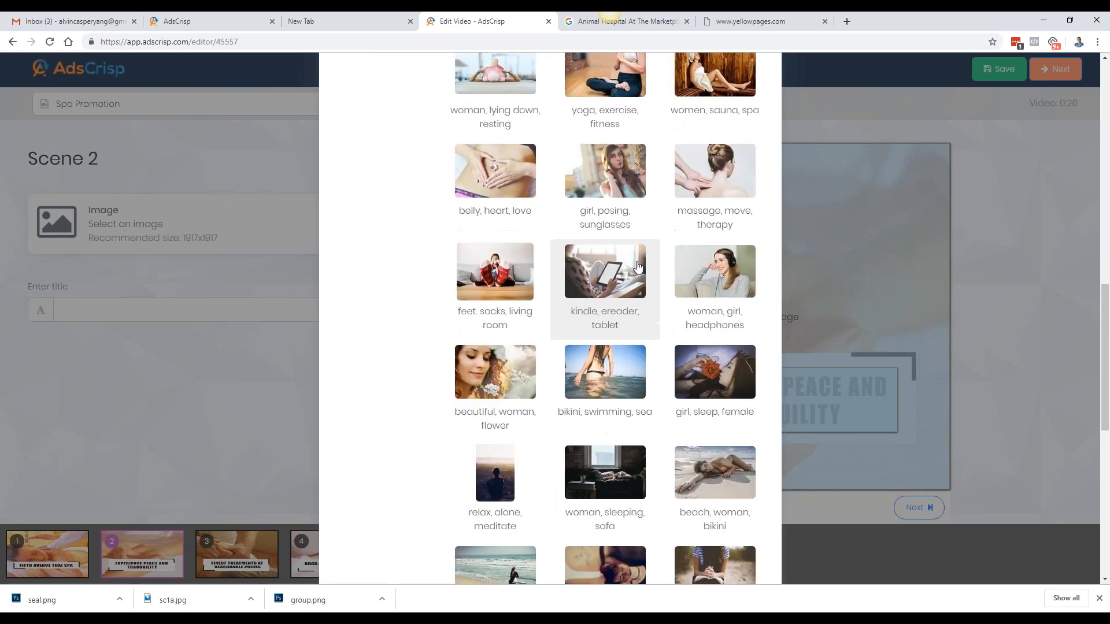
pyautogui.scroll(-4, 638, 266)
pyautogui.scroll(-5, 638, 266)
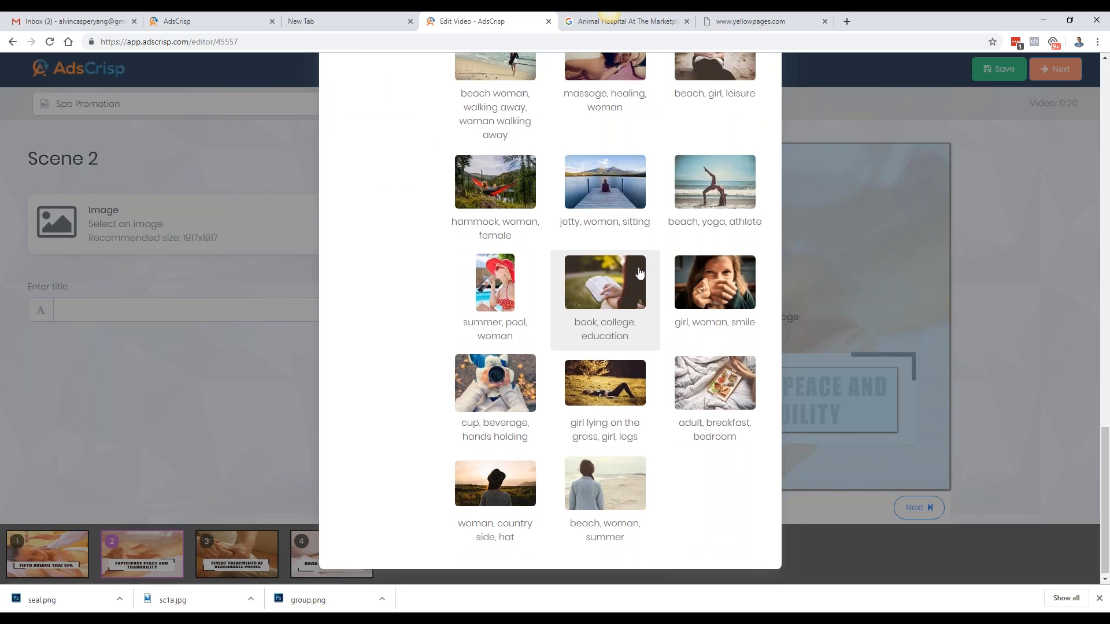
pyautogui.scroll(9, 639, 272)
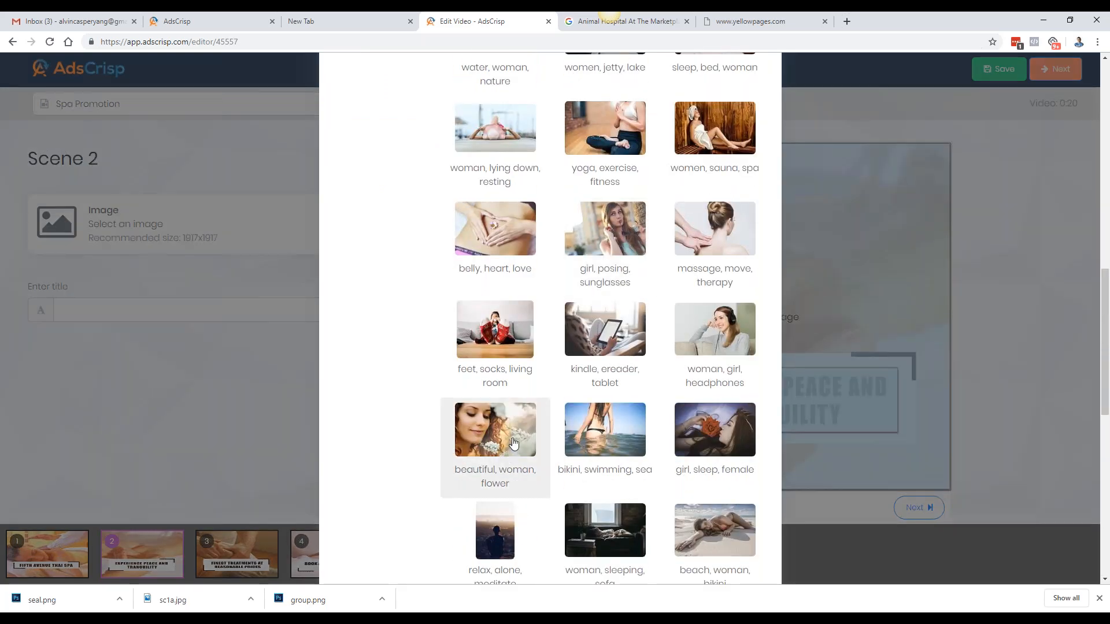
pyautogui.click(514, 443)
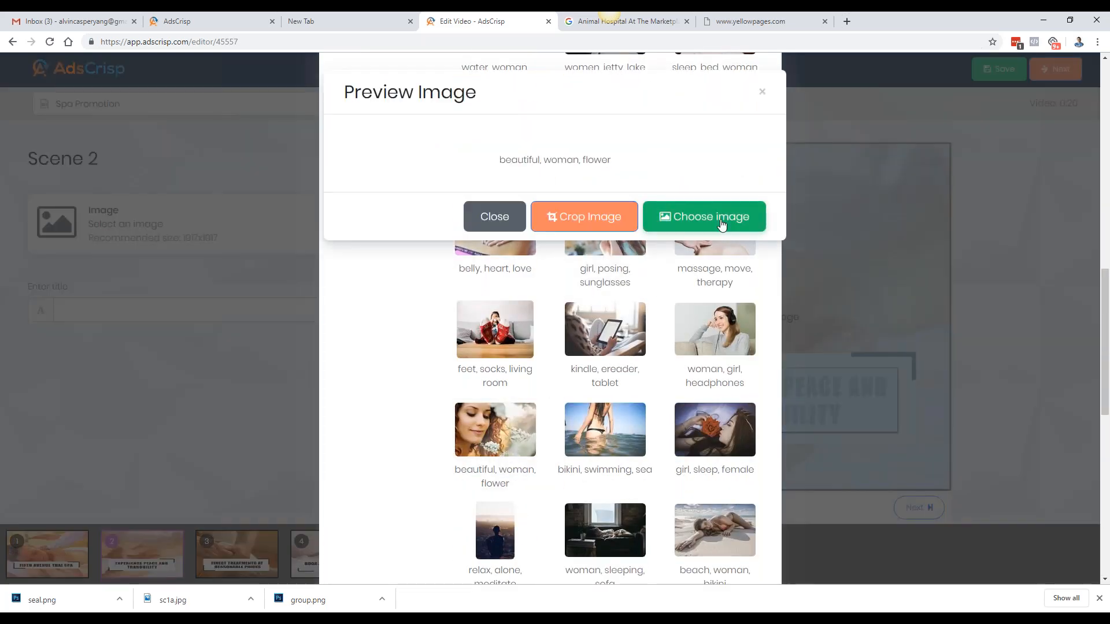
pyautogui.scroll(-2, 720, 220)
pyautogui.click(717, 213)
# Set the Scene 2 title to "Feel like you floating on a cloud"
pyautogui.click(130, 315)
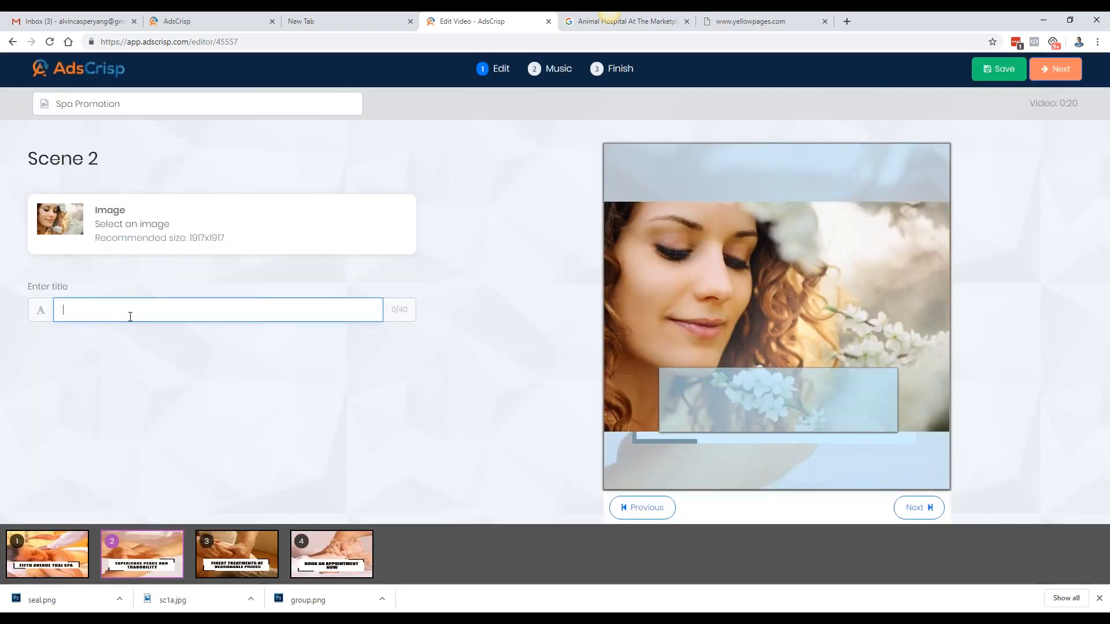
pyautogui.write('Feel like you flating')
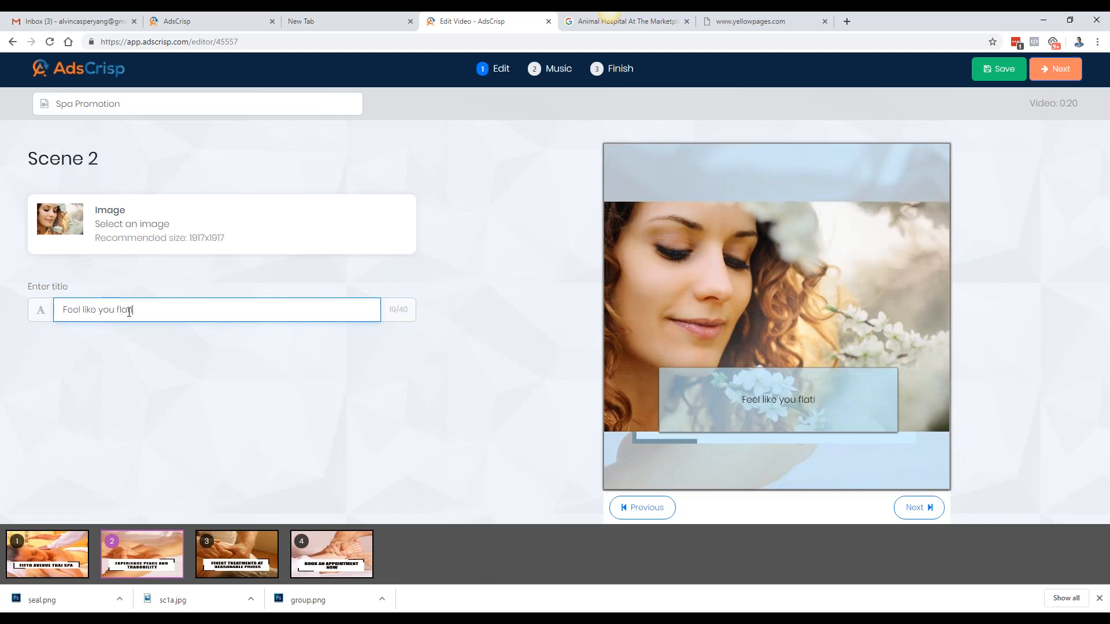
pyautogui.press('BackSpace')
pyautogui.press('BackSpace')
pyautogui.press('BackSpace')
pyautogui.press('BackSpace')
pyautogui.write('ating li')
pyautogui.press('BackSpace')
pyautogui.press('BackSpace')
pyautogui.write('on a cloud')
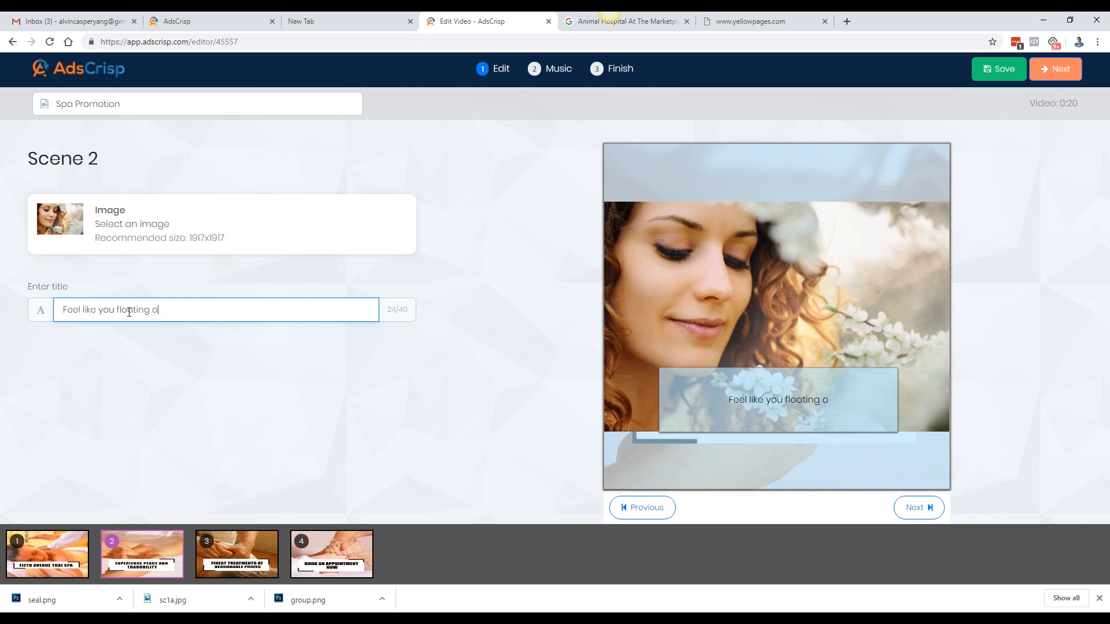
pyautogui.hotkey('ctrl', 'a')
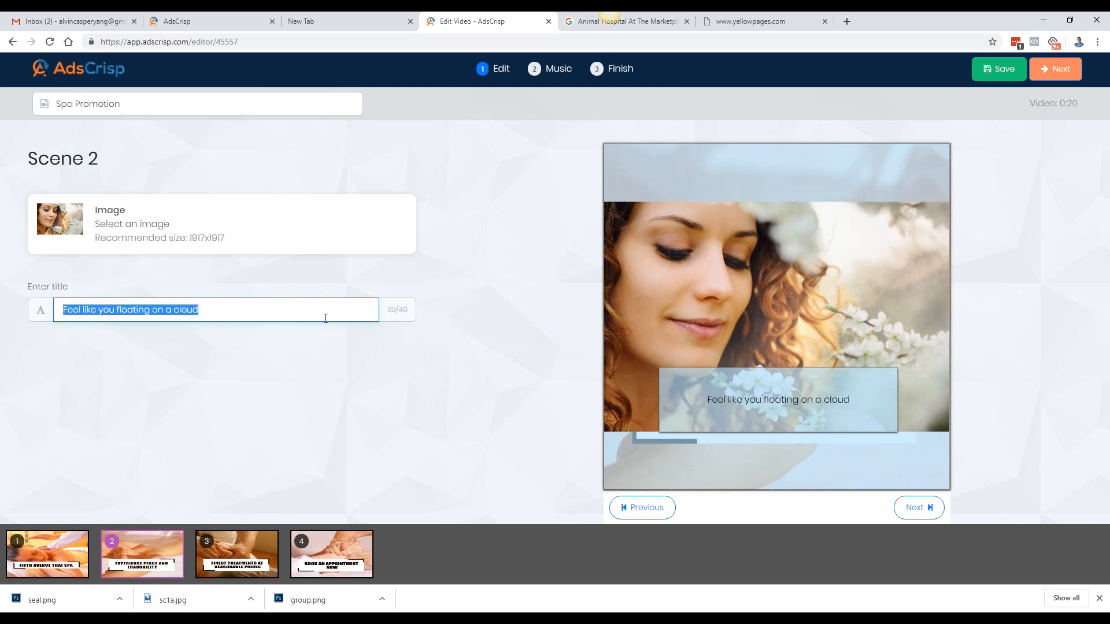
pyautogui.click(335, 436)
# Use the "beautiful, woman, flower" photo from My Library as the Scene 3 image
pyautogui.click(262, 559)
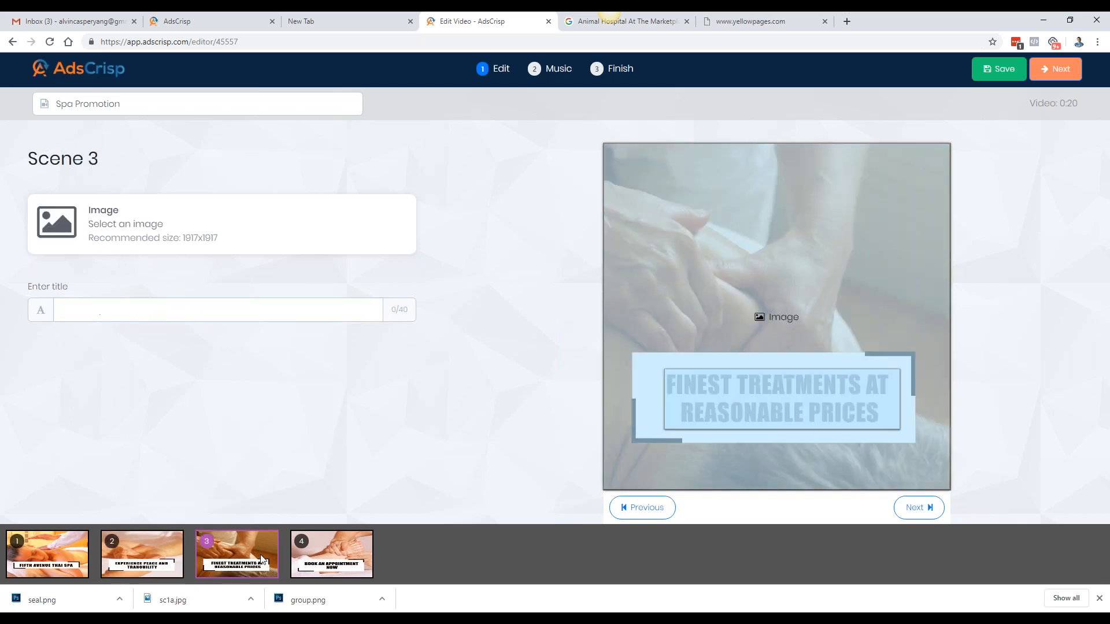
pyautogui.click(327, 568)
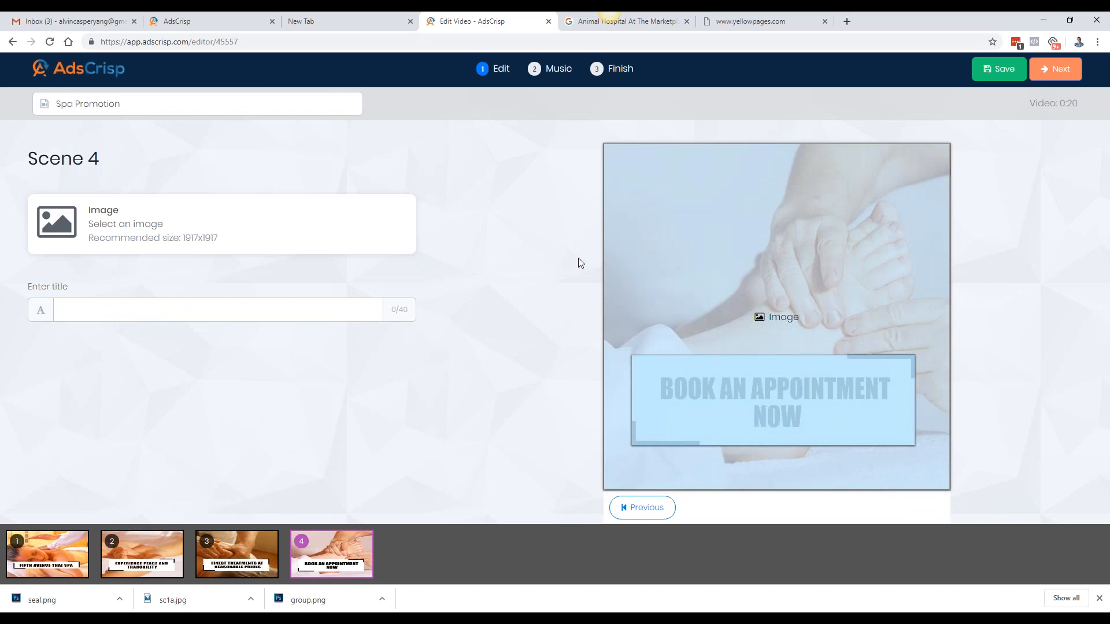
pyautogui.click(551, 74)
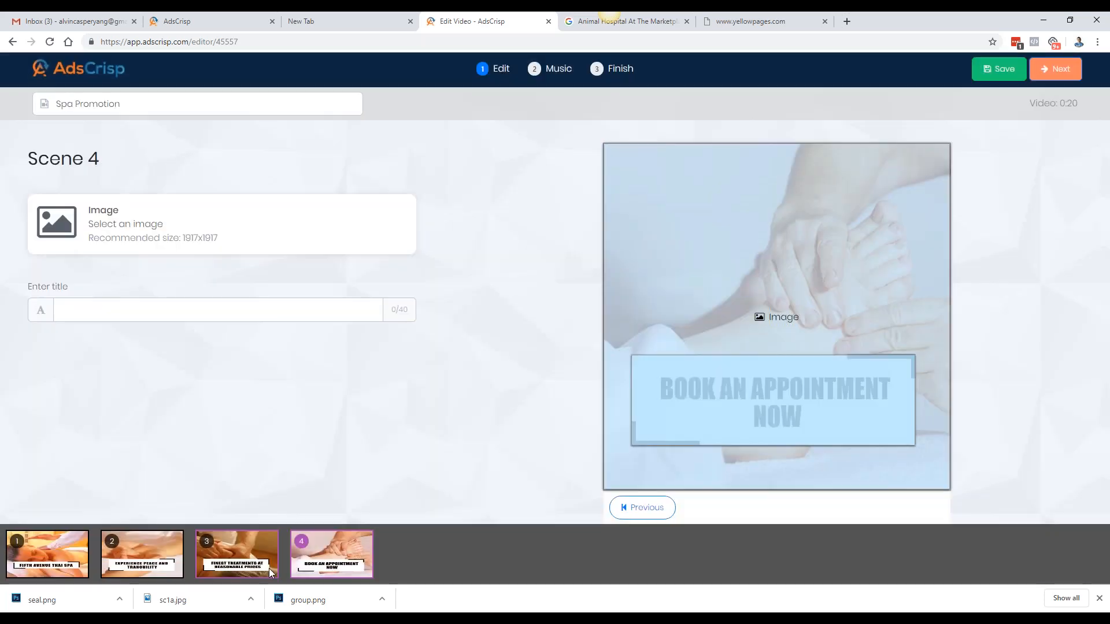
pyautogui.click(267, 565)
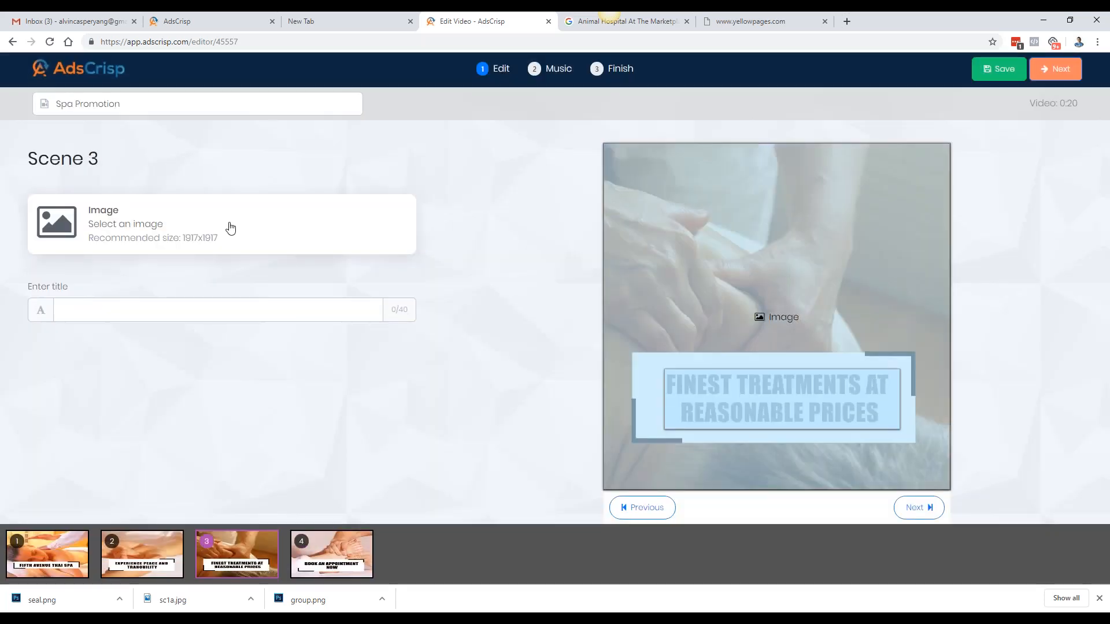
pyautogui.click(222, 225)
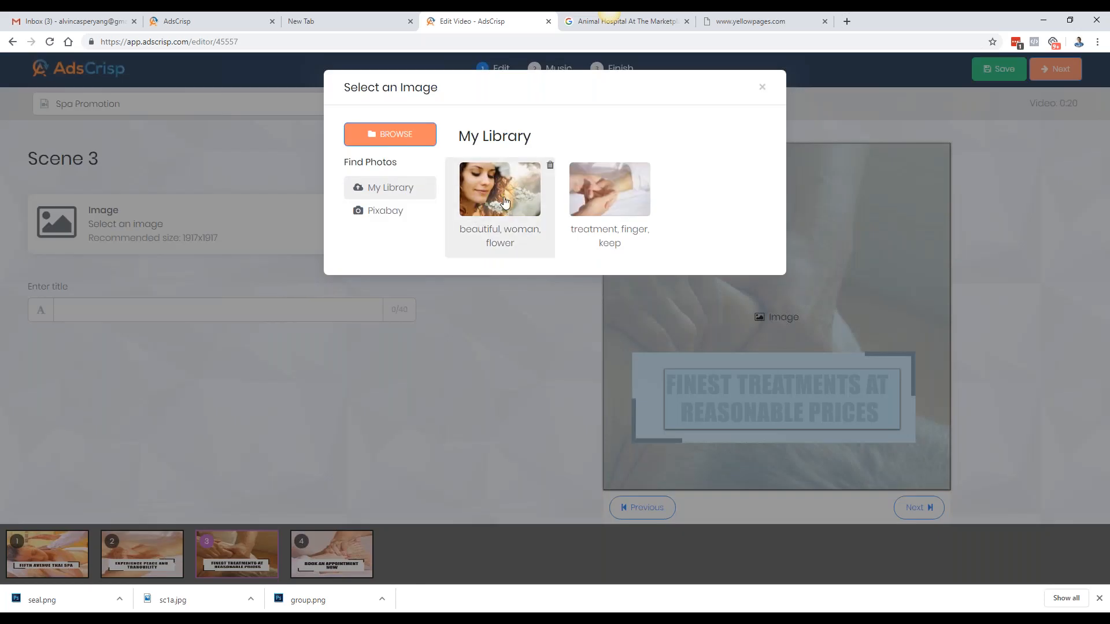
pyautogui.click(505, 202)
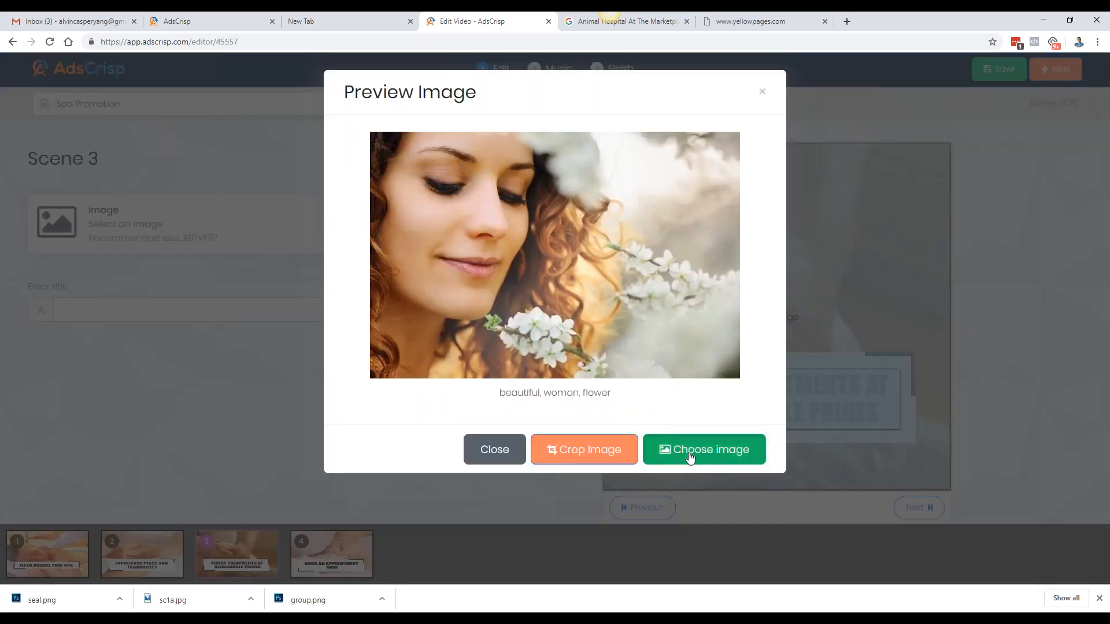
pyautogui.click(688, 458)
pyautogui.click(193, 308)
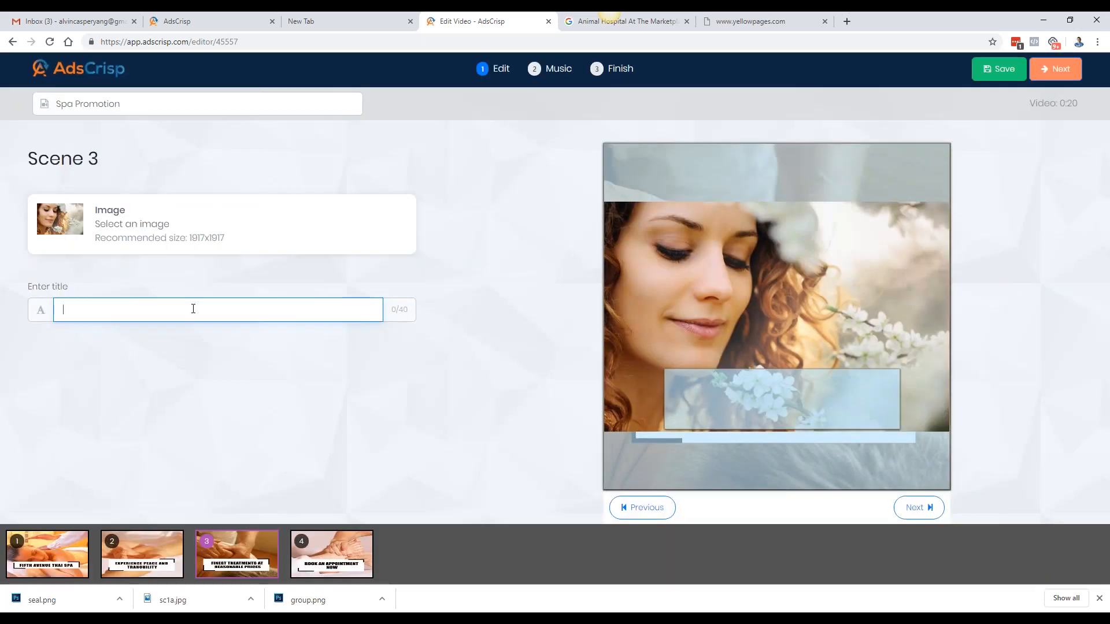
# Replace the Scene 3 image with the Pixabay "relax woman" search photo tagged "women, jetty, lake"
pyautogui.click(184, 228)
pyautogui.click(406, 215)
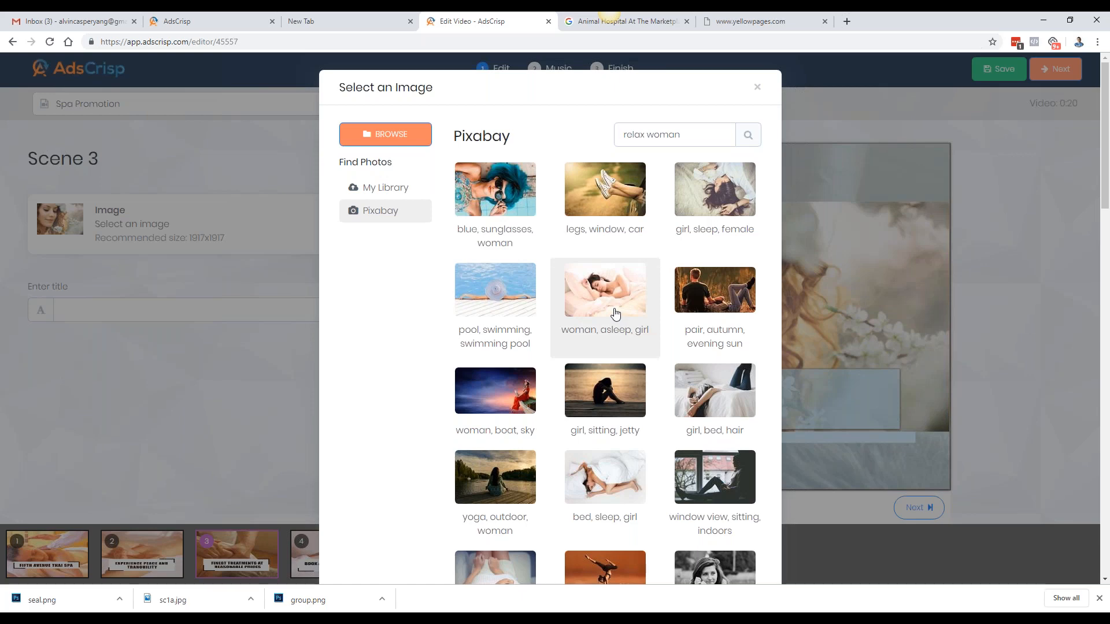
pyautogui.scroll(-2, 636, 258)
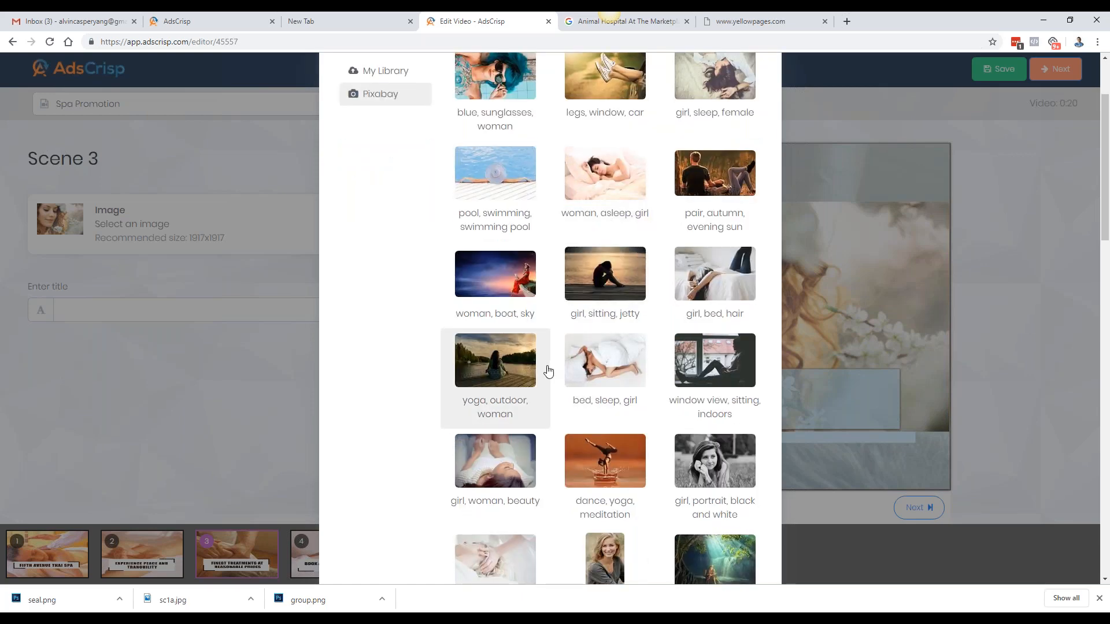
pyautogui.scroll(-3, 549, 369)
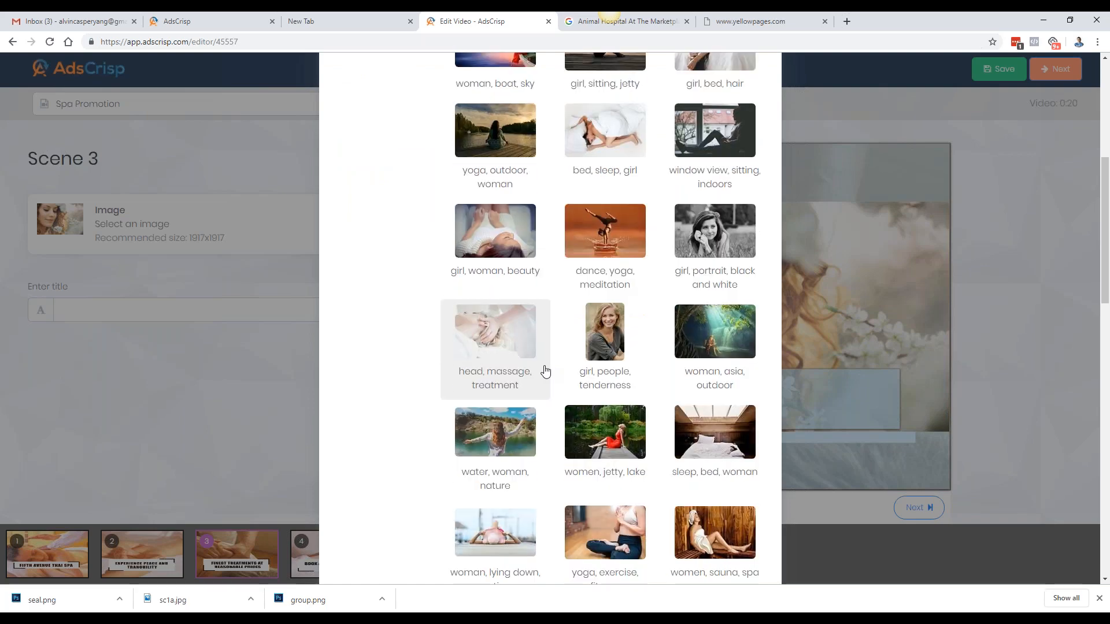
pyautogui.scroll(-3, 546, 373)
pyautogui.click(636, 306)
pyautogui.click(688, 228)
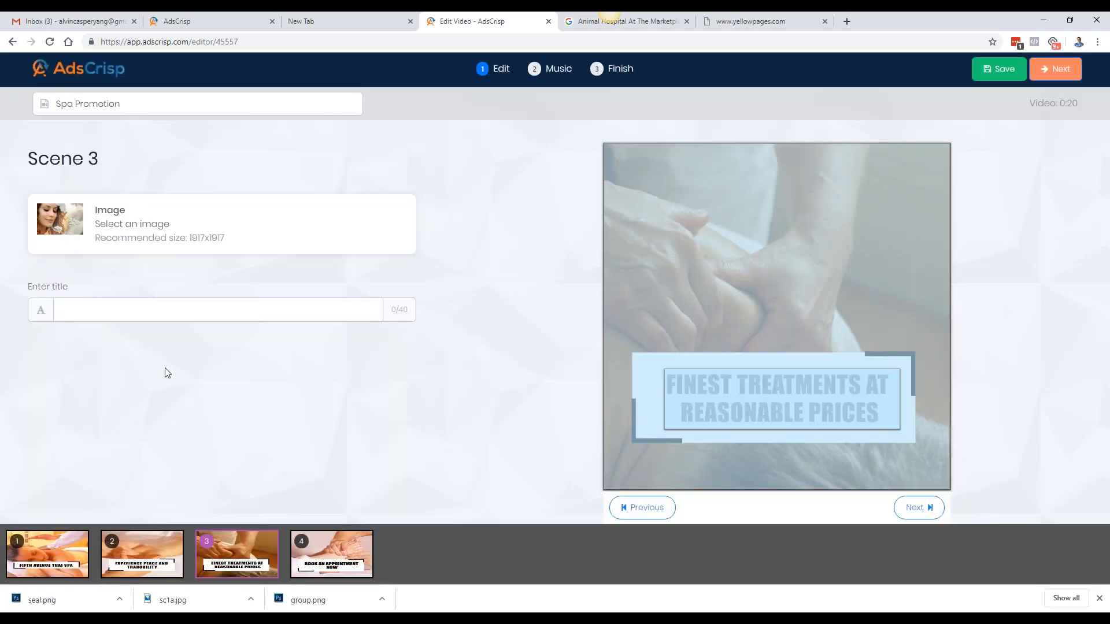
# Set the Scene 3 title to "Feel alive and connected with nature"
pyautogui.click(272, 305)
pyautogui.write('Fee ')
pyautogui.write(' alive w')
pyautogui.press('BackSpace')
pyautogui.write('and connected with nature')
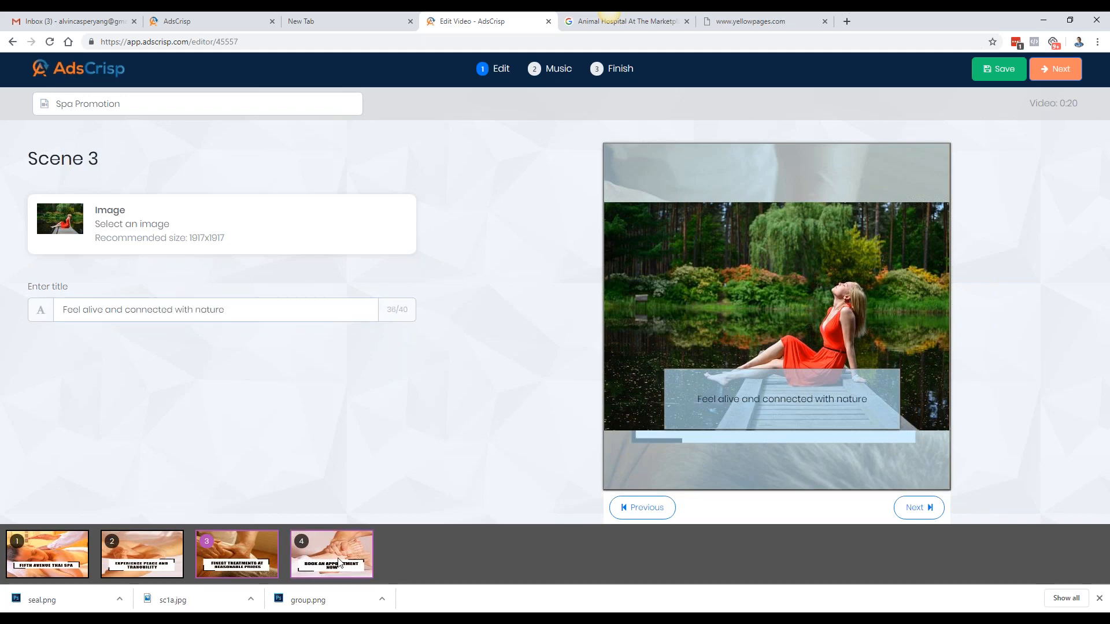
# Open the image selection for Scene 4 and search Pixabay for "spa"
pyautogui.click(339, 562)
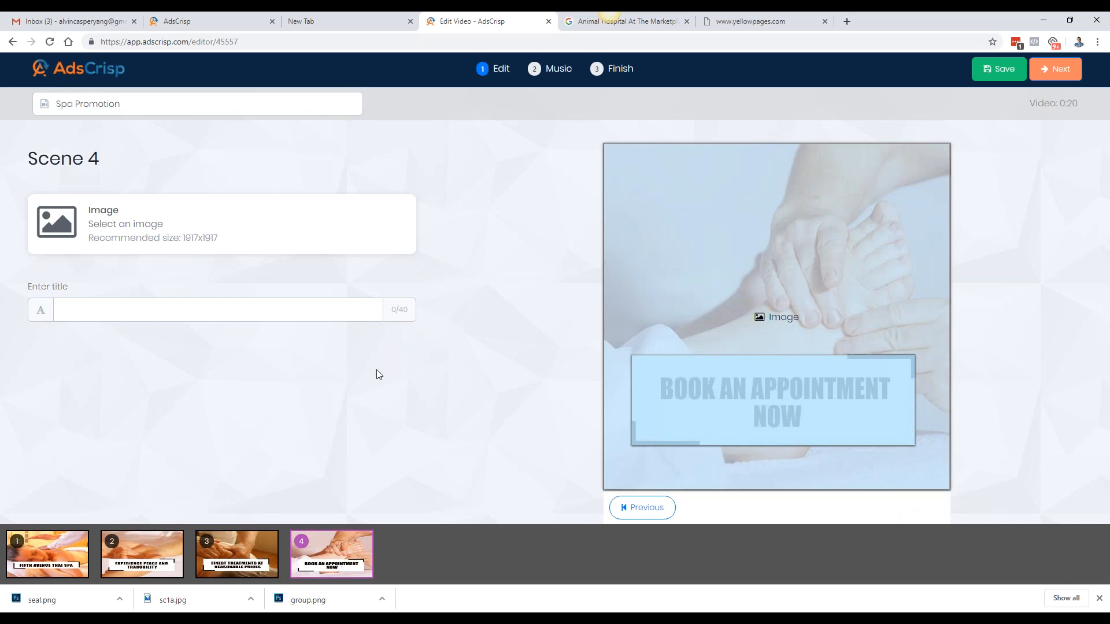
pyautogui.click(269, 223)
pyautogui.click(386, 210)
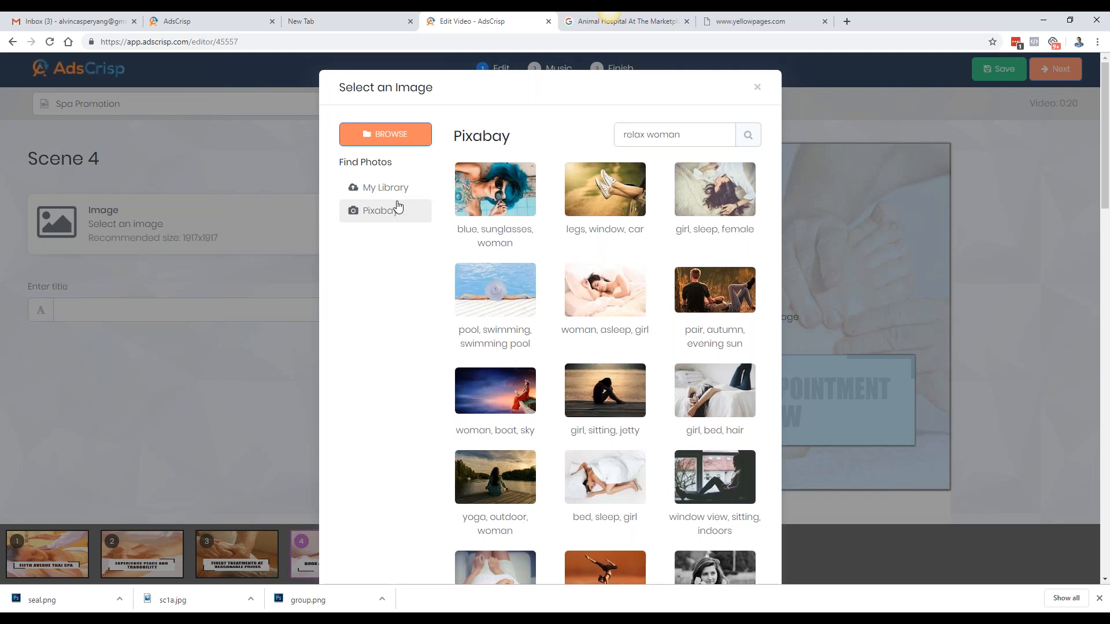
pyautogui.tripleClick(724, 142)
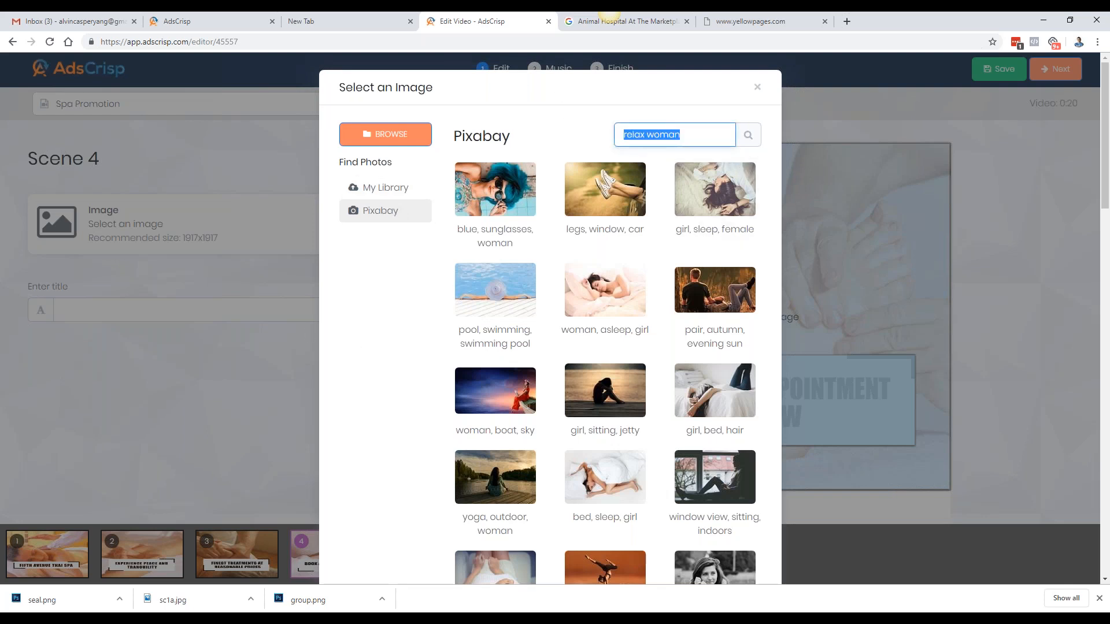
pyautogui.press('BackSpace')
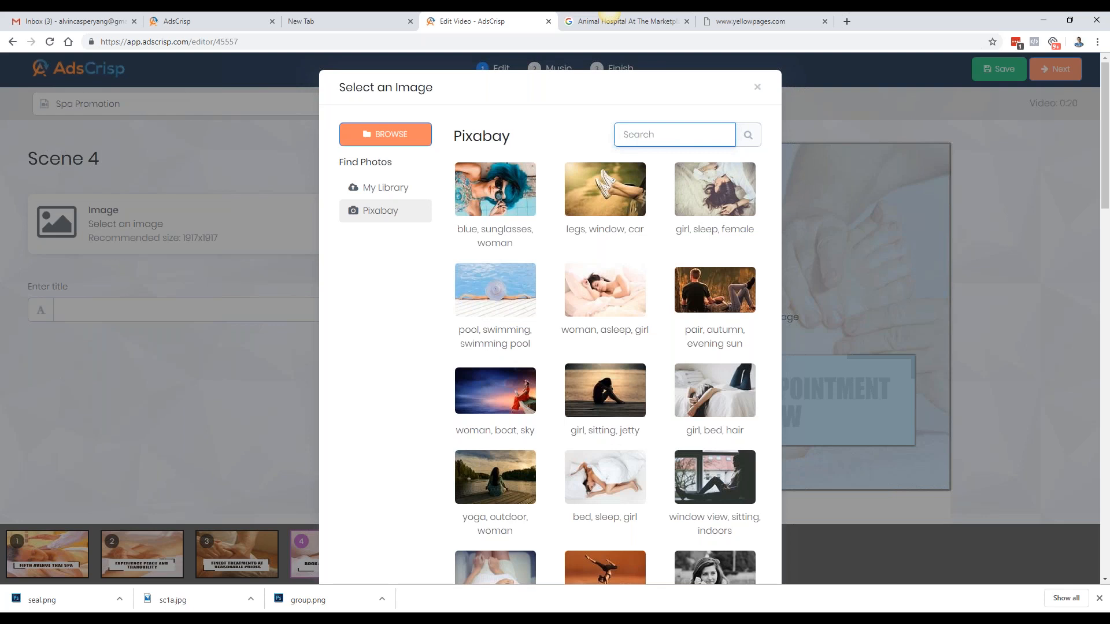
pyautogui.write('woman')
pyautogui.press('BackSpace')
pyautogui.press('BackSpace')
pyautogui.press('BackSpace')
pyautogui.press('BackSpace')
pyautogui.press('BackSpace')
pyautogui.write('spa')
pyautogui.press('Return')
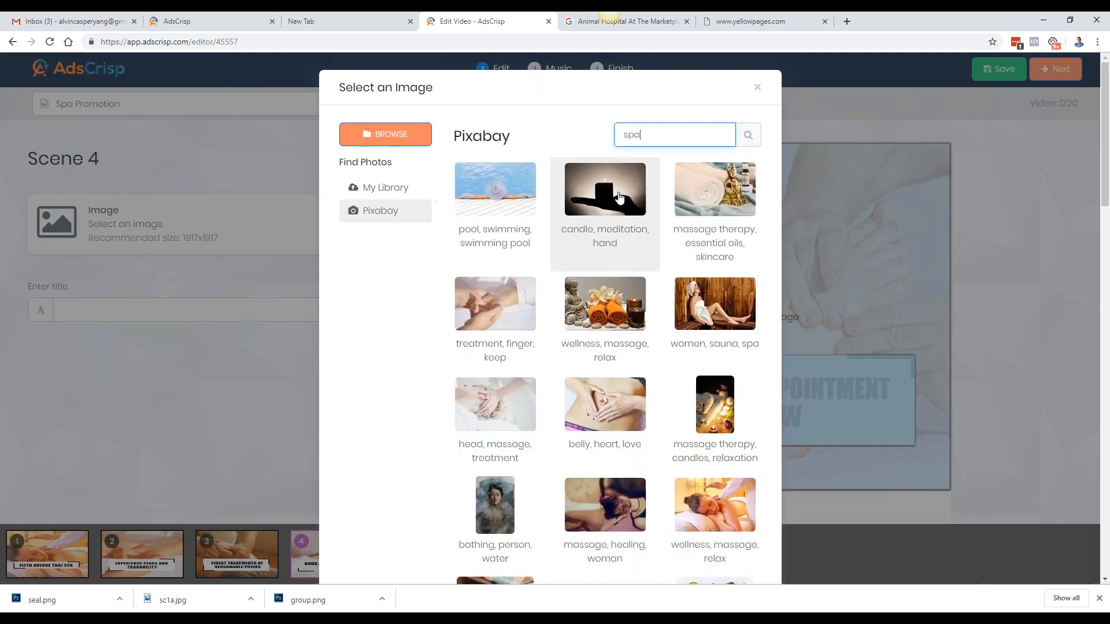
# Use the stacked stones photo tagged "harmony, relax, rock" as the Scene 4 image
pyautogui.scroll(-1, 627, 272)
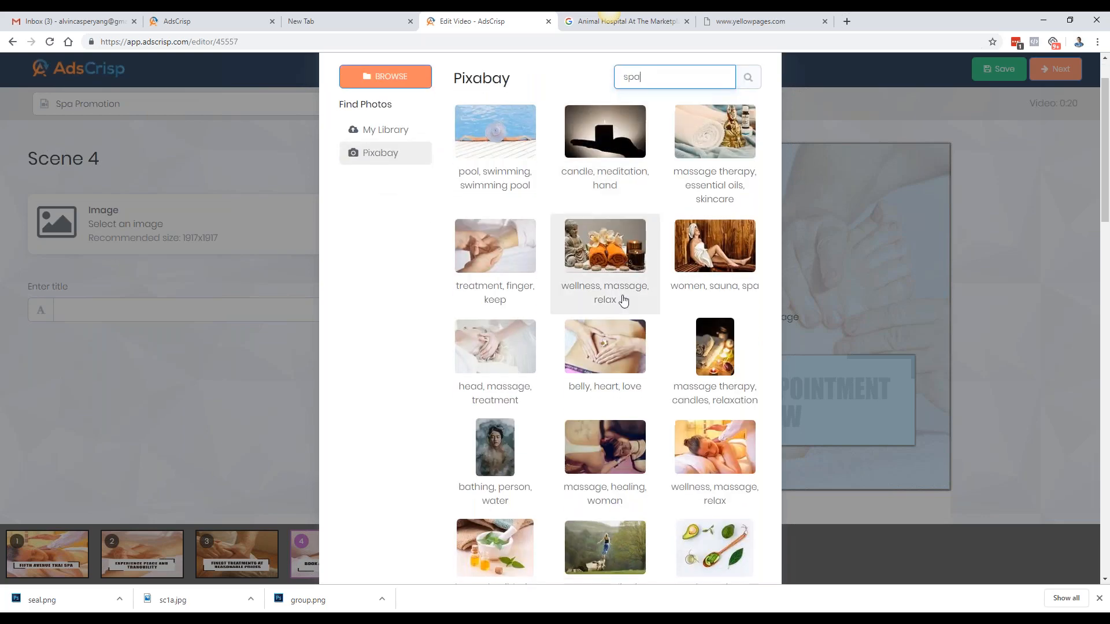
pyautogui.scroll(-1, 623, 297)
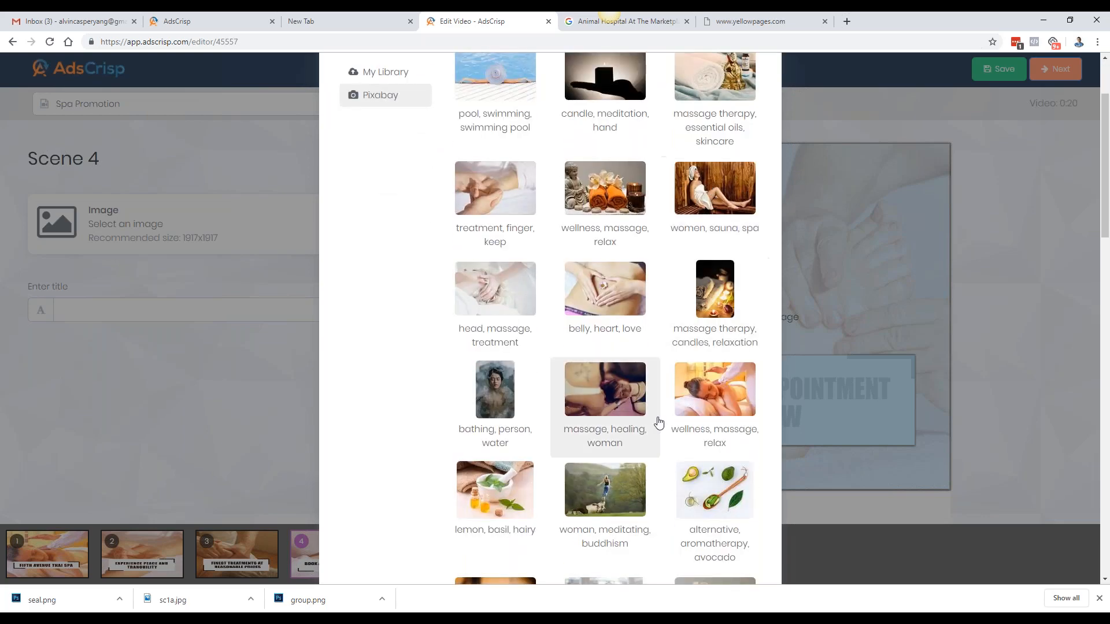
pyautogui.scroll(-2, 659, 418)
pyautogui.scroll(-4, 659, 418)
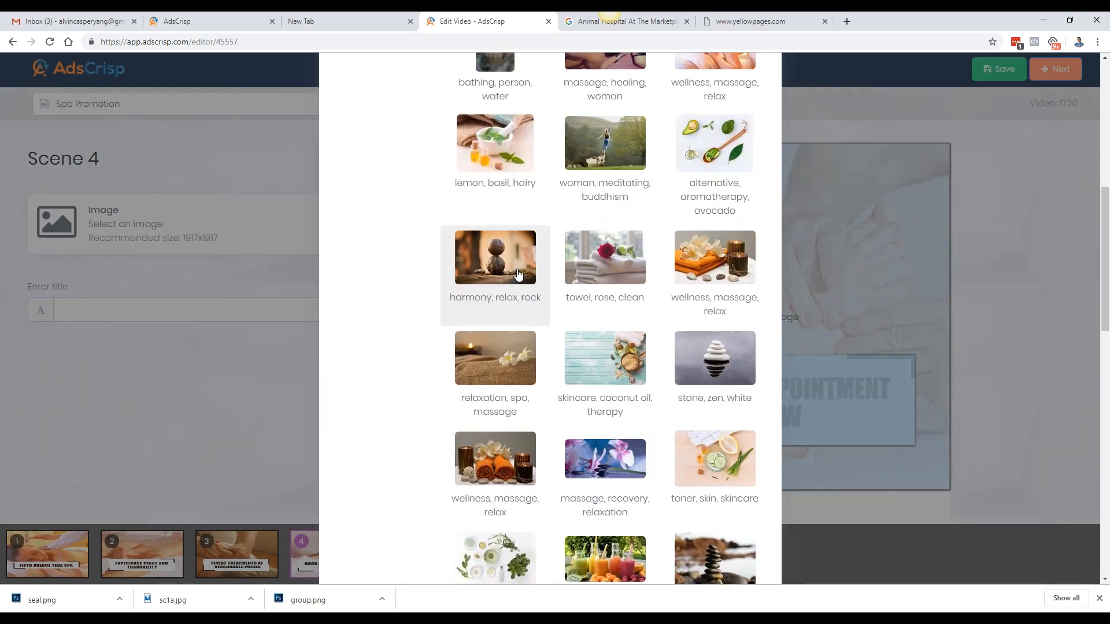
pyautogui.click(516, 272)
pyautogui.click(704, 216)
# Set the Scene 4 title to "Achieve the perfect harmony"
pyautogui.click(142, 318)
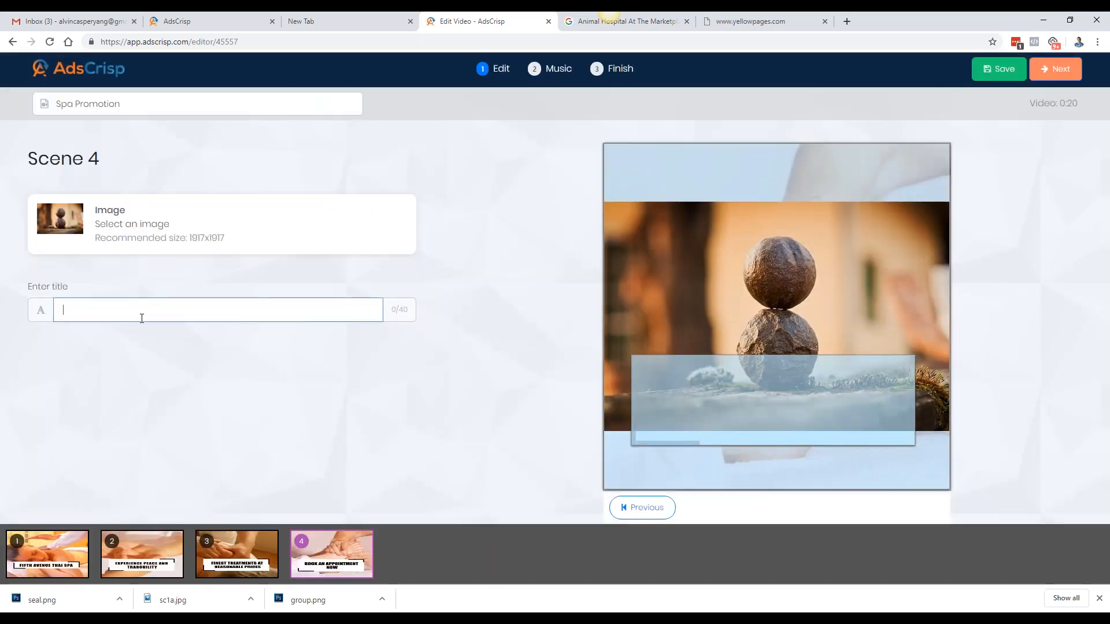
pyautogui.write('Achieve ')
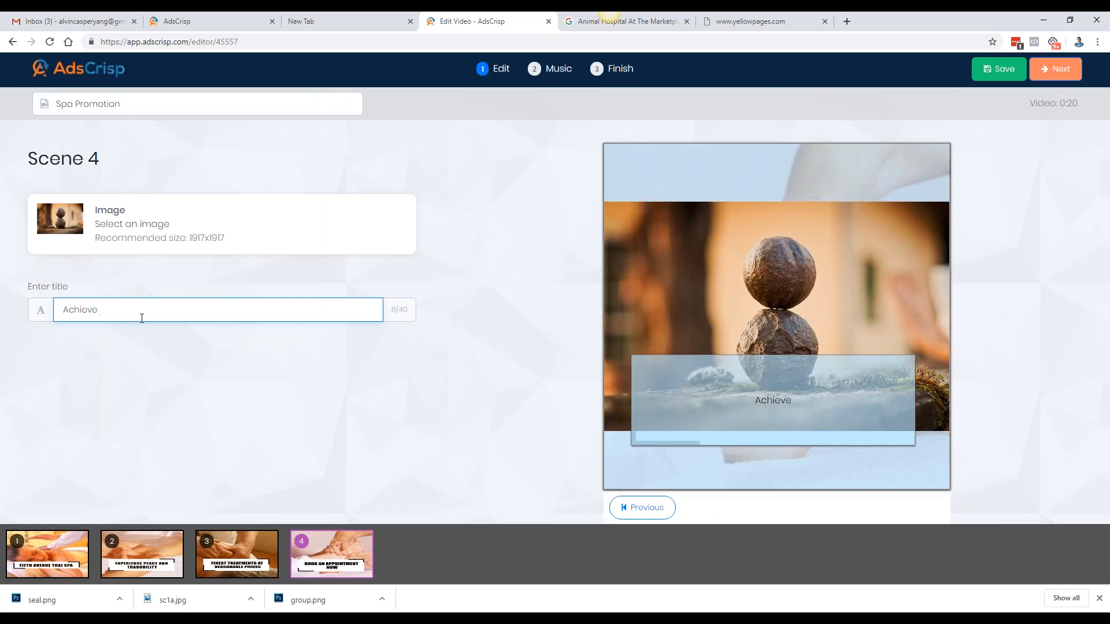
pyautogui.write('the perfect ')
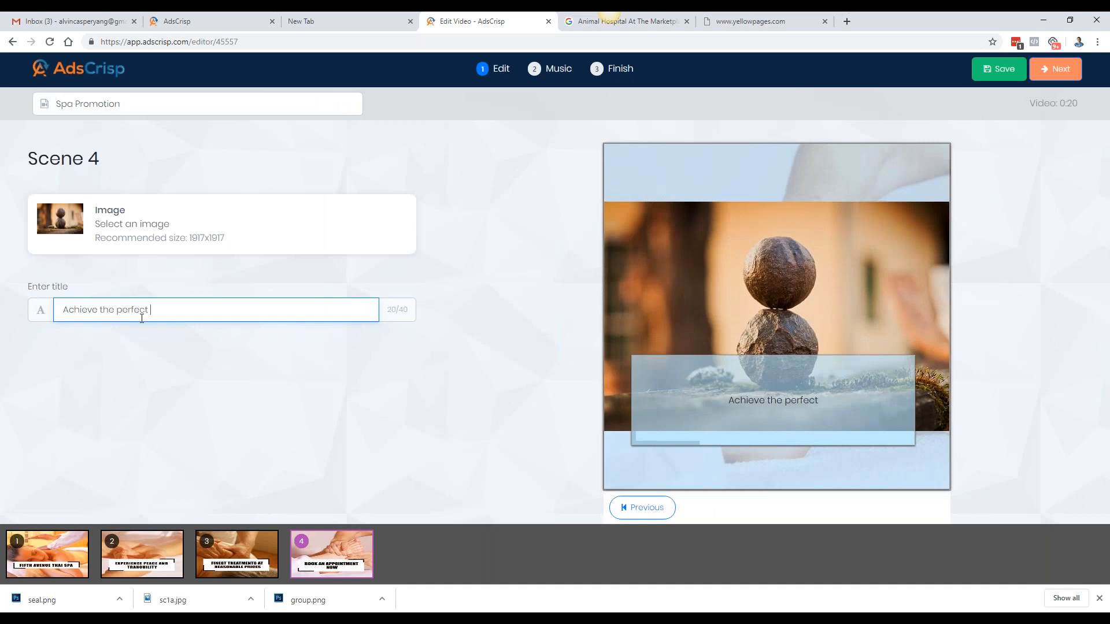
pyautogui.write('harmony')
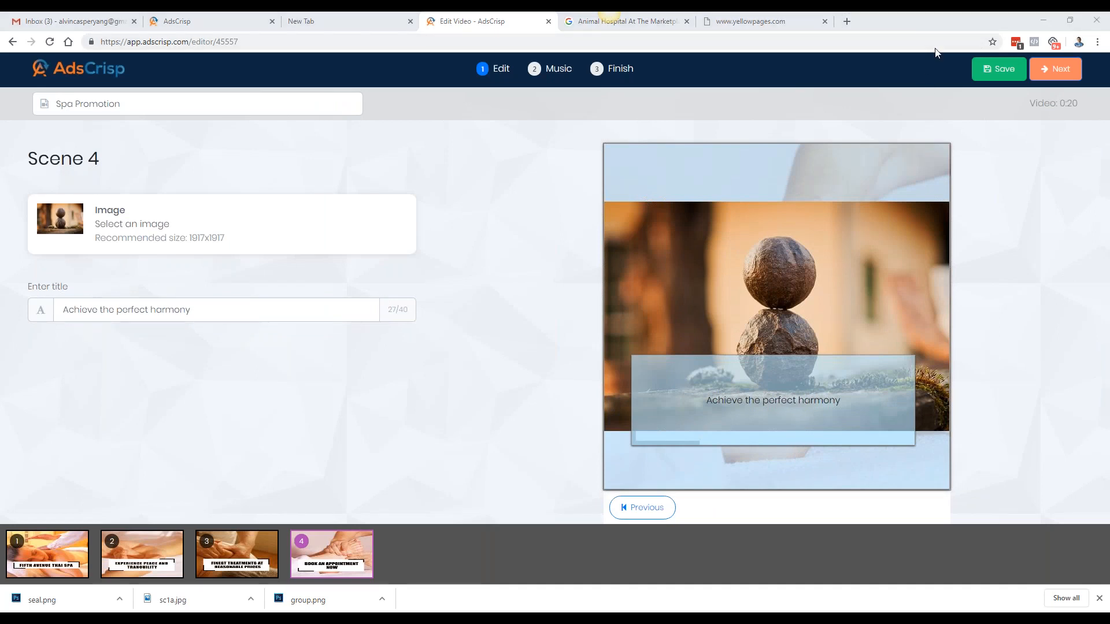
pyautogui.click(1010, 401)
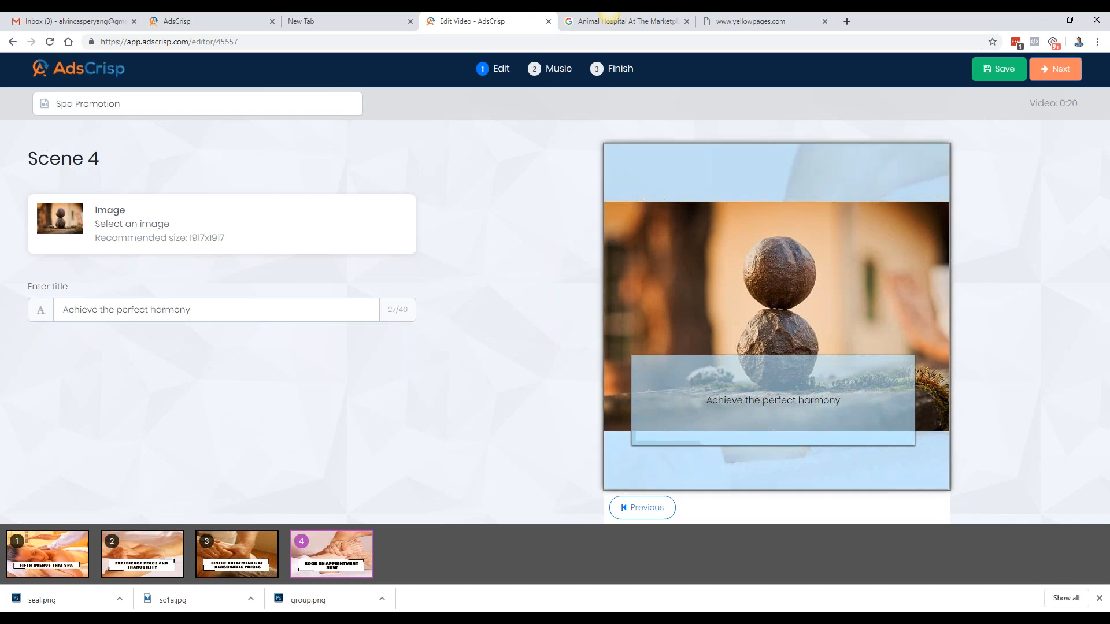
# Move on to the Music stage of the video editor and raise the computer's speaker volume to 58
pyautogui.click(549, 73)
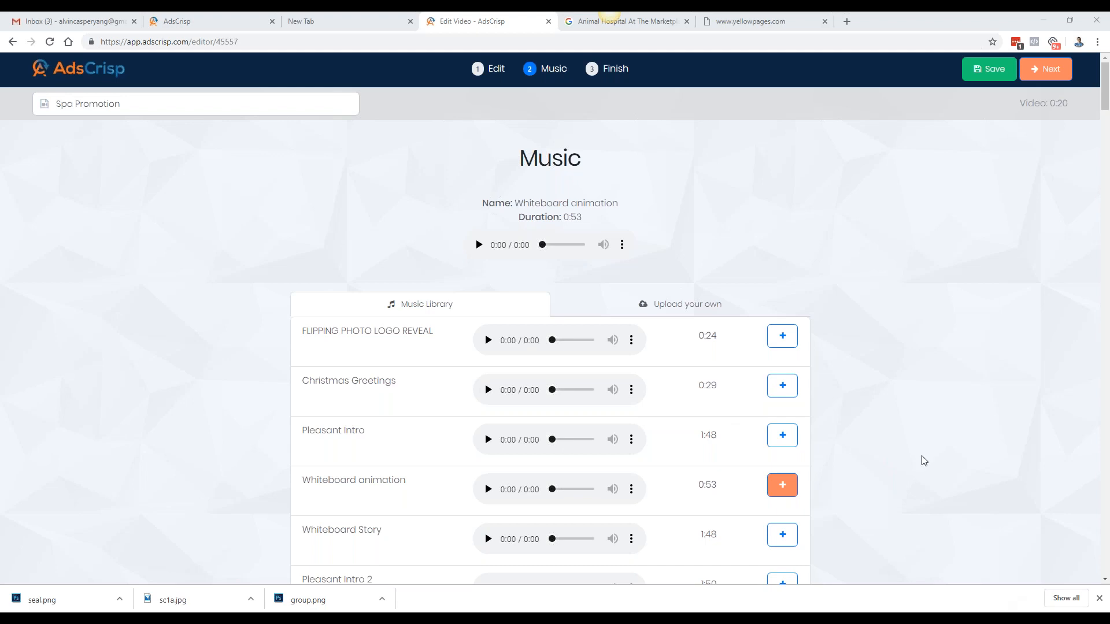
pyautogui.click(1000, 620)
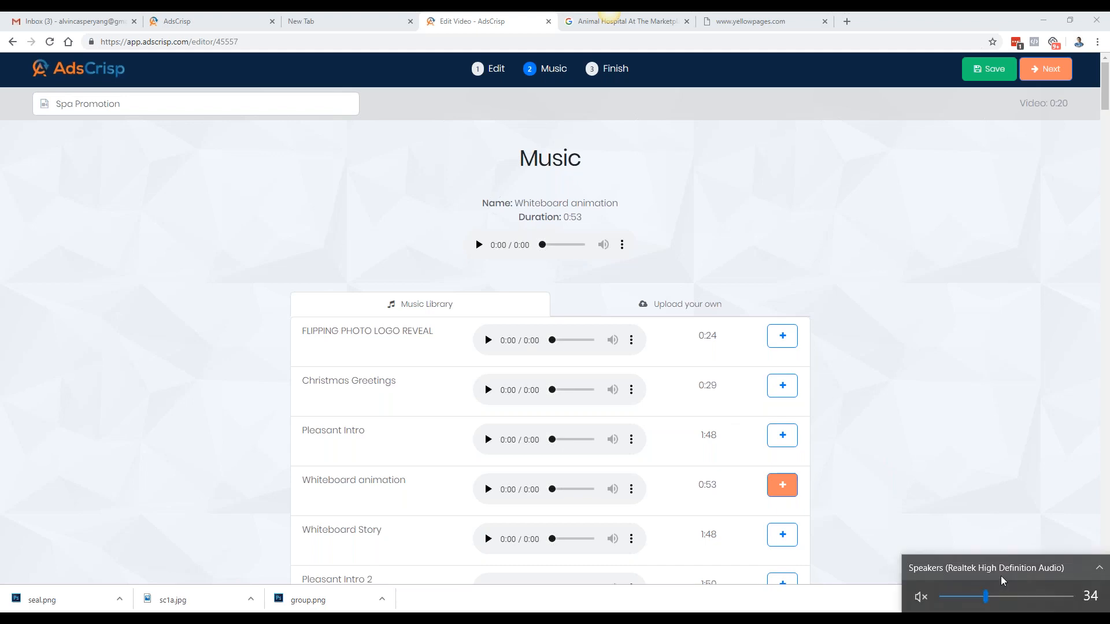
pyautogui.moveTo(984, 598); pyautogui.dragTo(1016, 598)
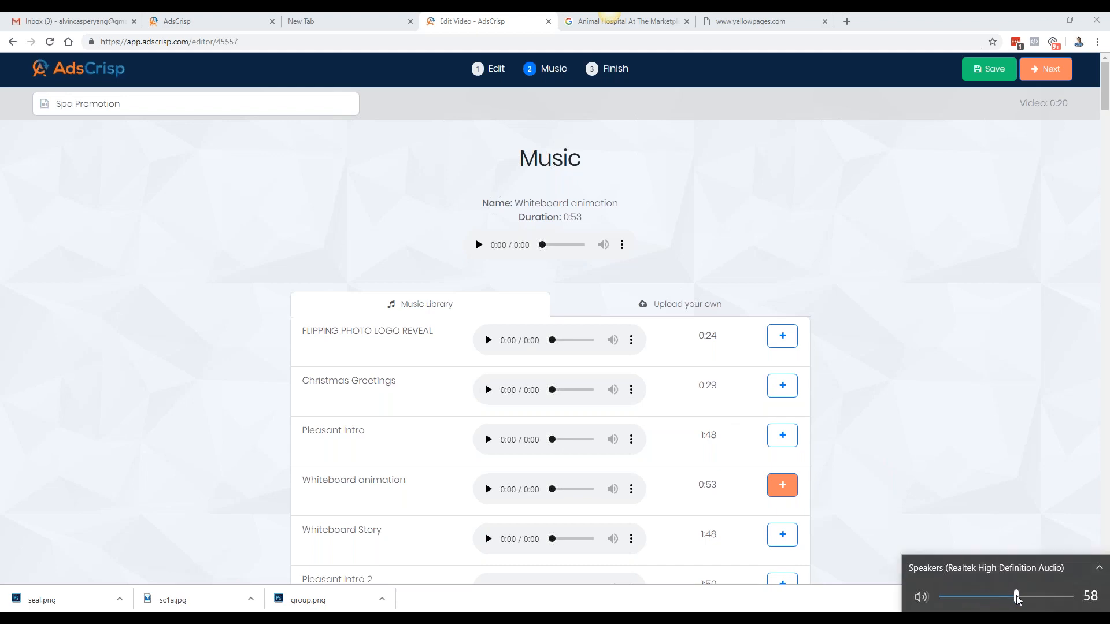
pyautogui.click(120, 392)
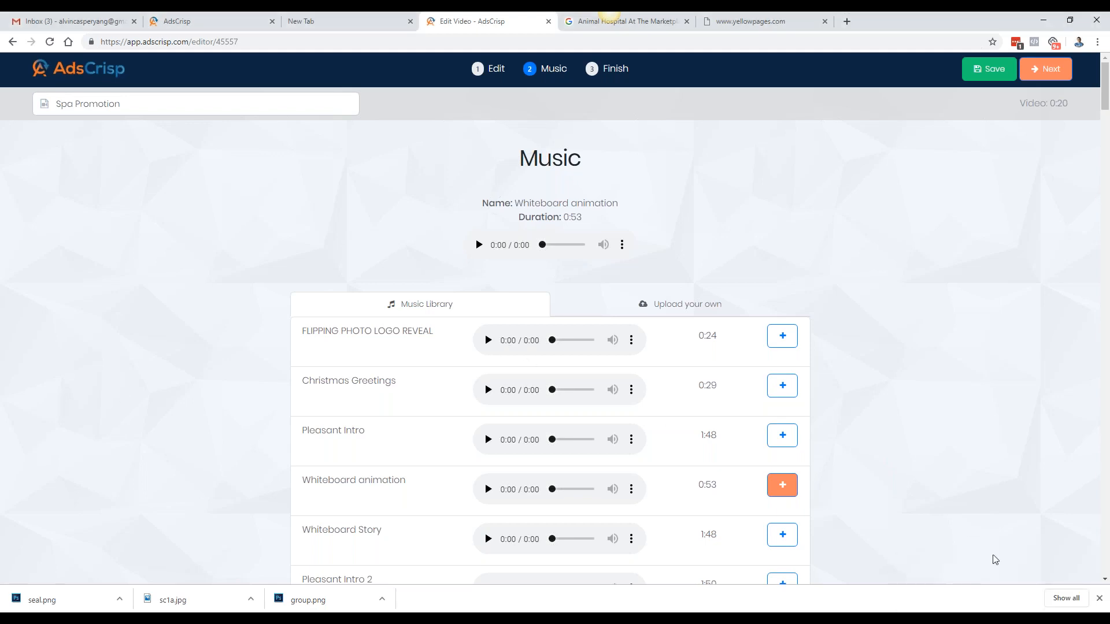
pyautogui.click(978, 621)
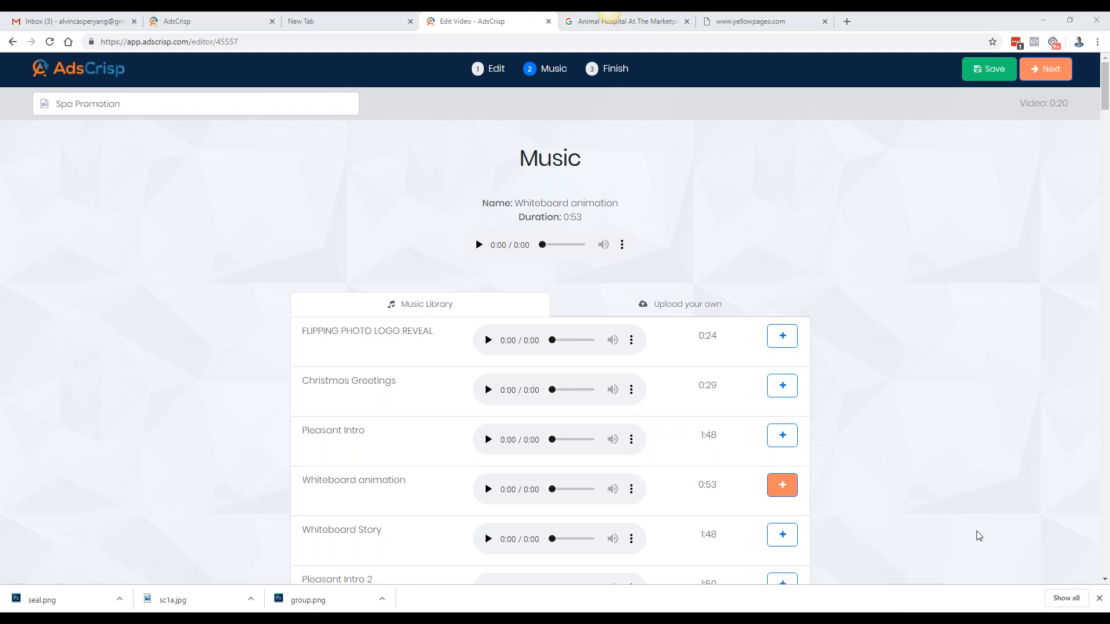
pyautogui.click(992, 463)
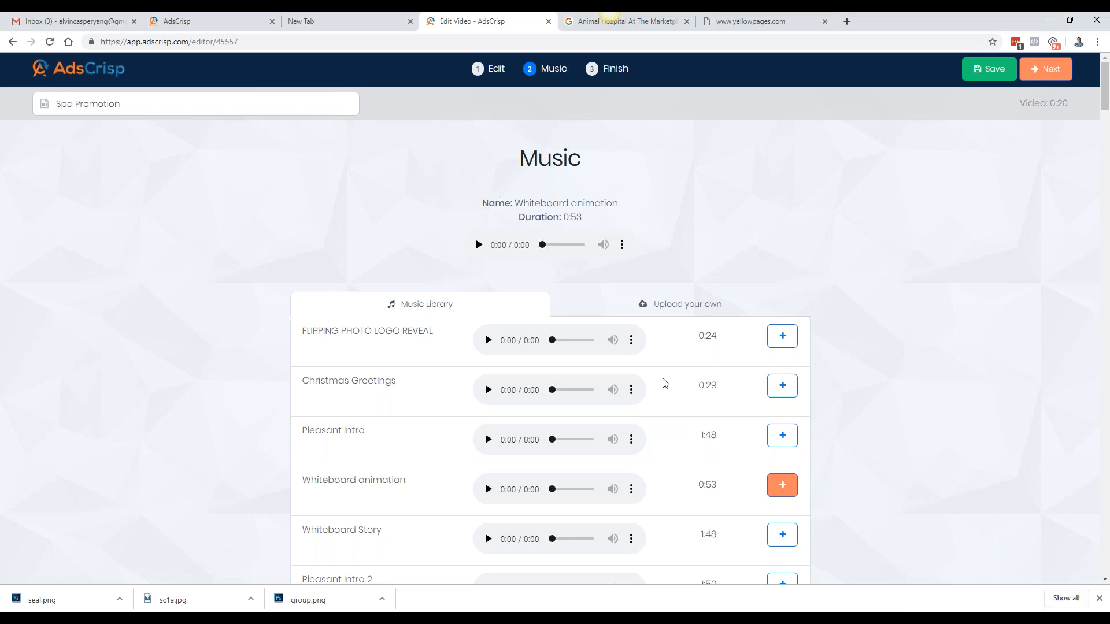
# Preview the "FLIPPING PHOTO LOGO REVEAL" and "Pleasant Intro" tracks from the music library
pyautogui.click(487, 341)
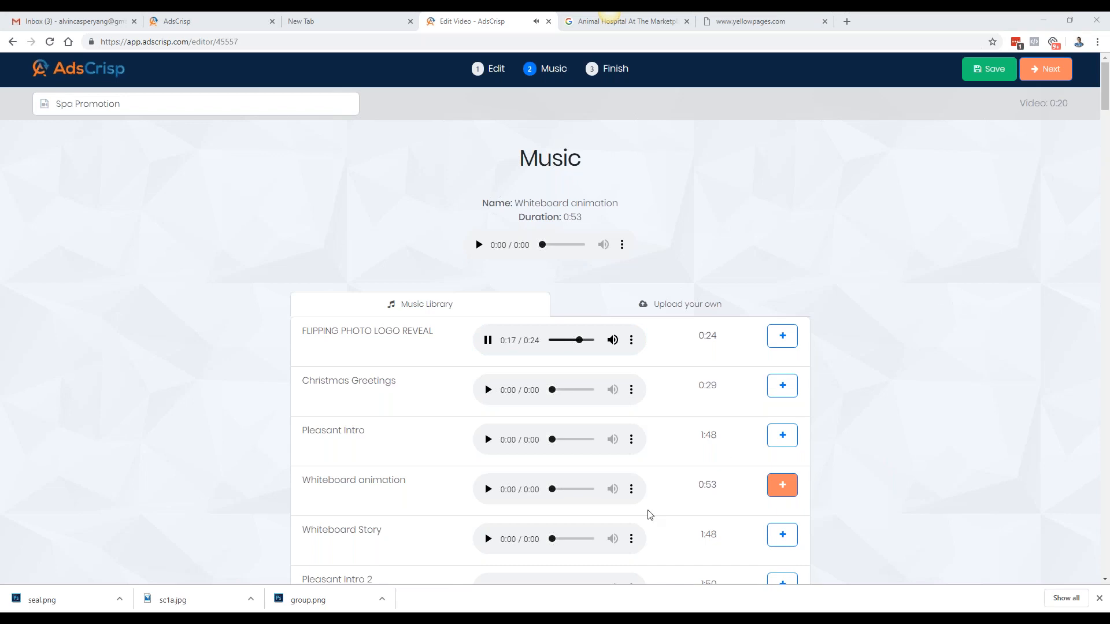
pyautogui.scroll(-2, 399, 485)
pyautogui.click(488, 332)
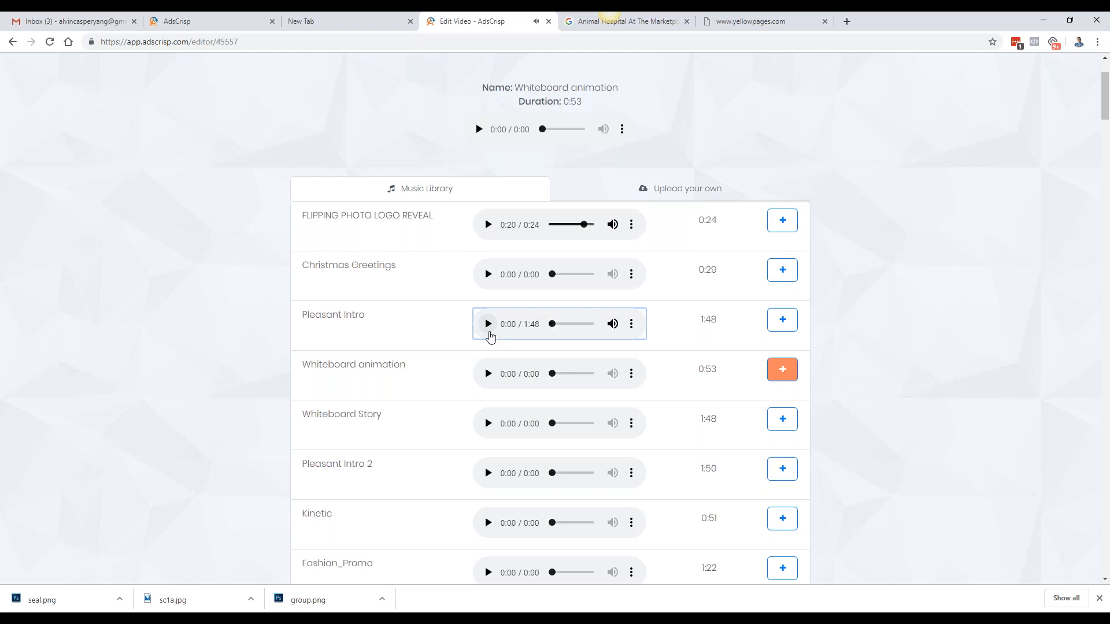
pyautogui.click(487, 327)
pyautogui.click(487, 327)
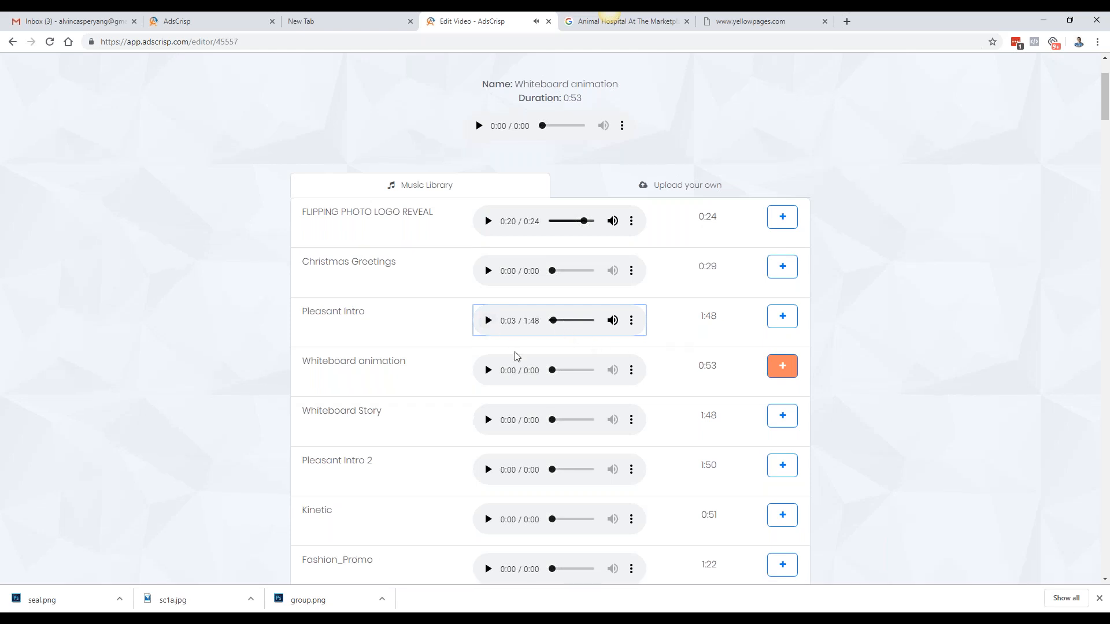
# Preview the "Kinetic" track in the music library and choose it as the video's background music
pyautogui.scroll(-4, 517, 353)
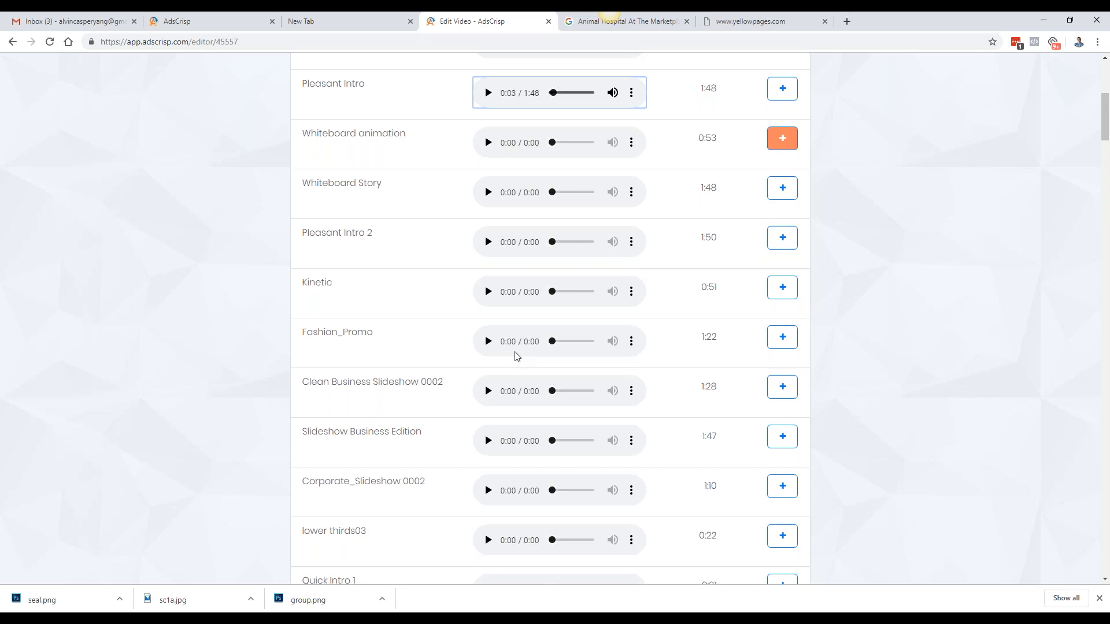
pyautogui.click(354, 300)
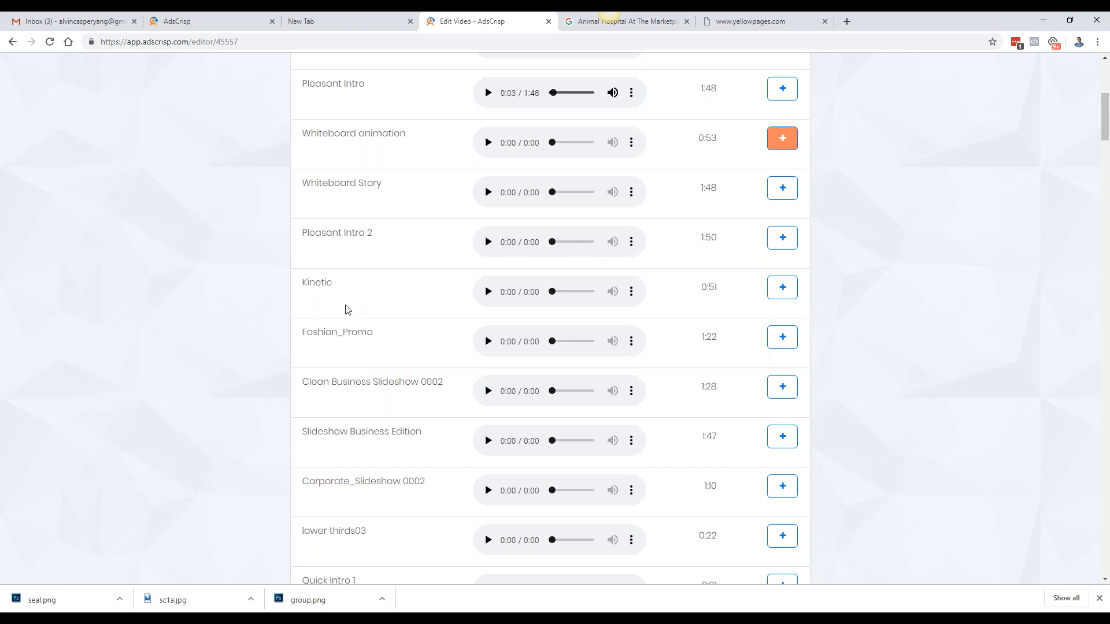
pyautogui.scroll(3, 342, 310)
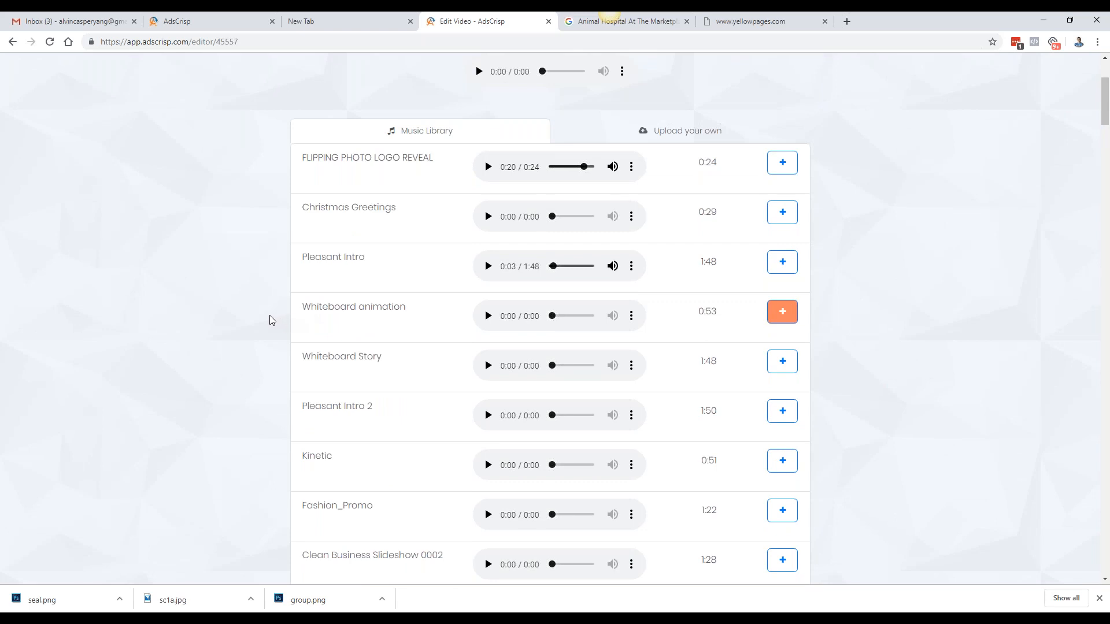
pyautogui.scroll(2, 268, 320)
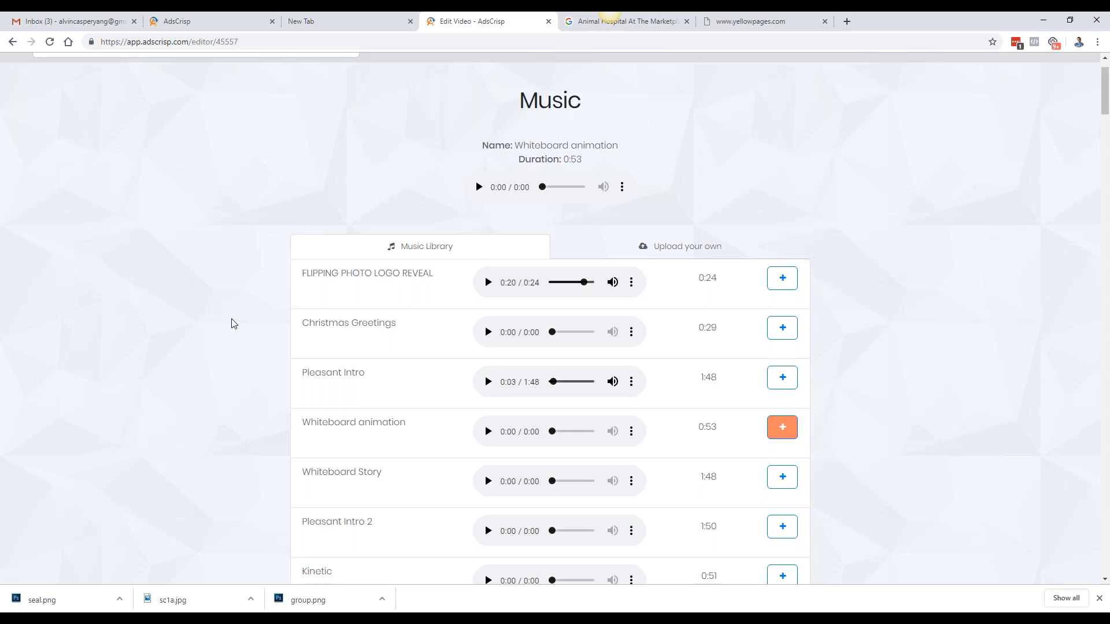
pyautogui.scroll(-4, 405, 347)
pyautogui.click(487, 355)
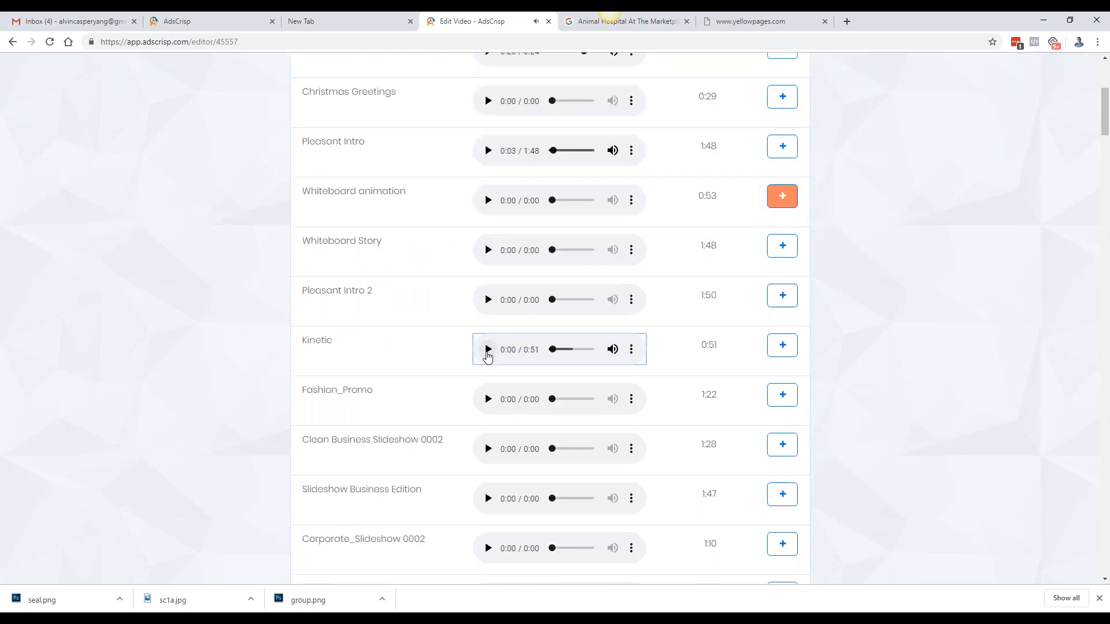
pyautogui.click(783, 347)
pyautogui.click(783, 347)
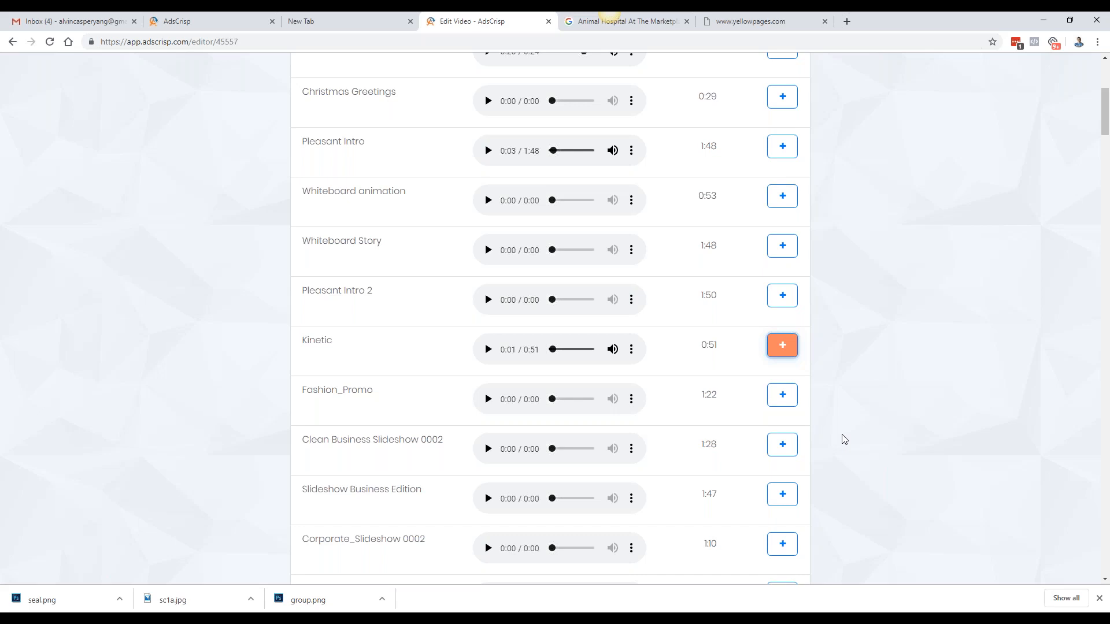
# Proceed to the Finish stage and start rendering the Spa Promotion video
pyautogui.scroll(-20, 872, 364)
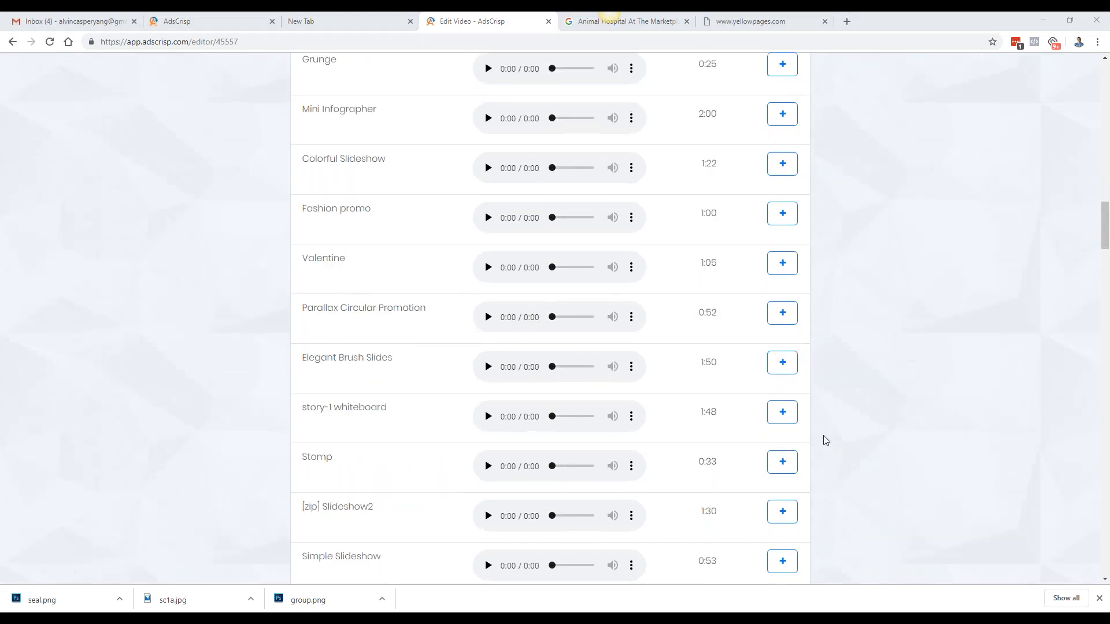
pyautogui.scroll(-14, 882, 555)
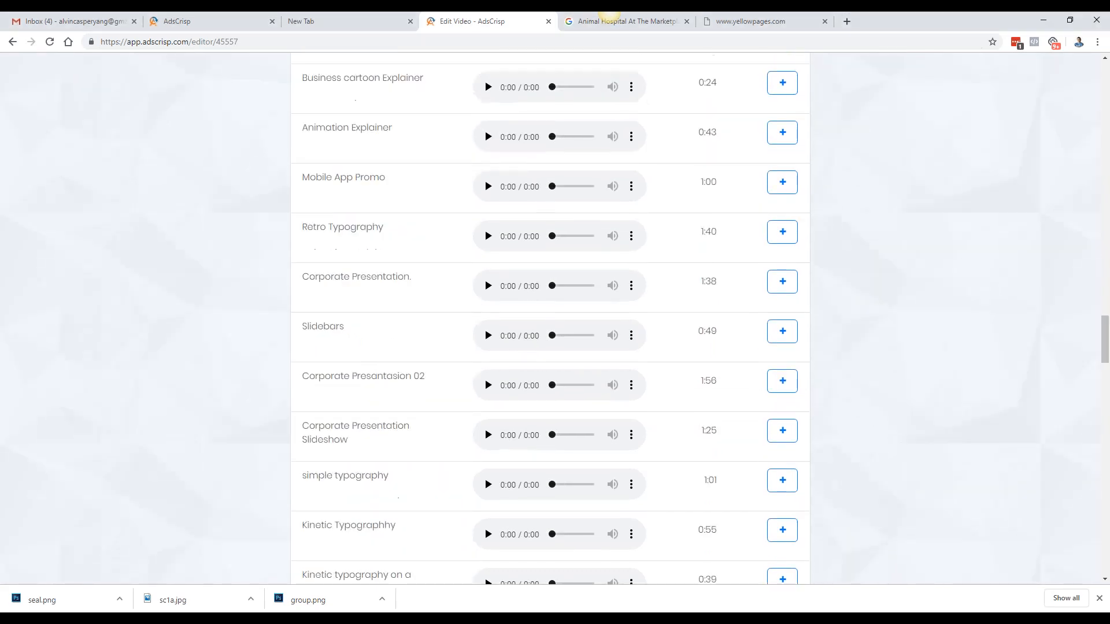
pyautogui.moveTo(1104, 341); pyautogui.dragTo(1101, 72)
pyautogui.click(596, 79)
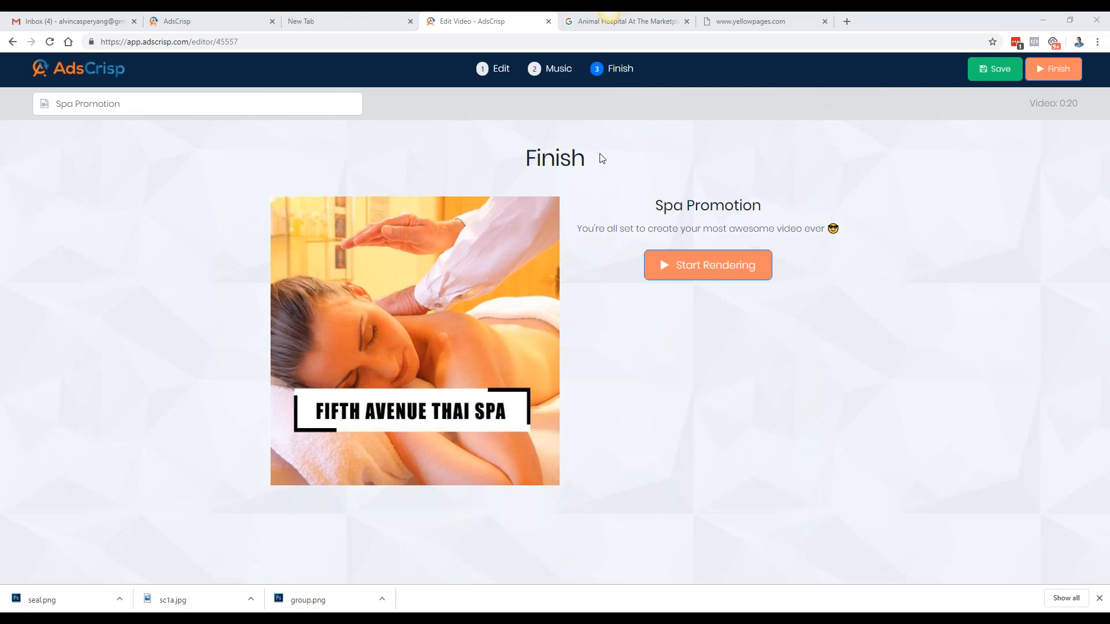
pyautogui.click(739, 263)
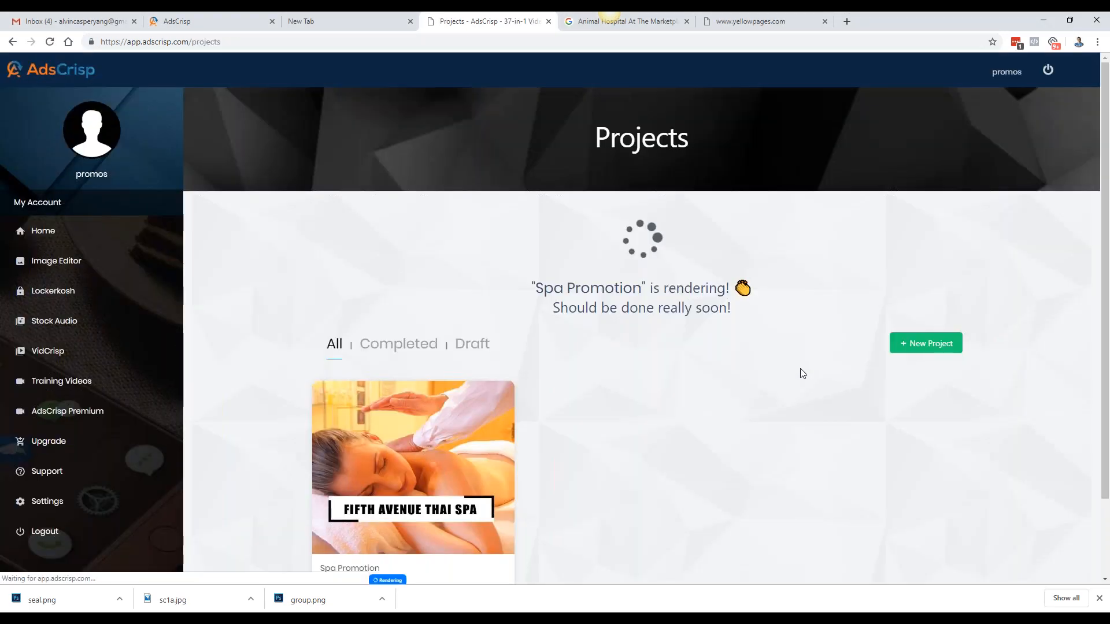
pyautogui.scroll(-2, 802, 372)
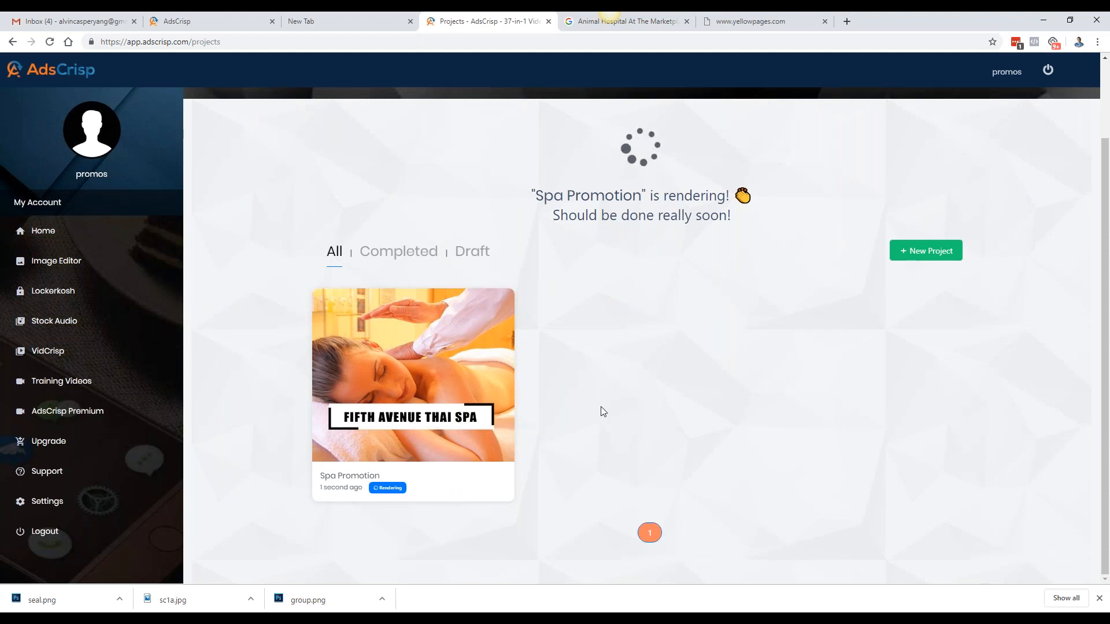